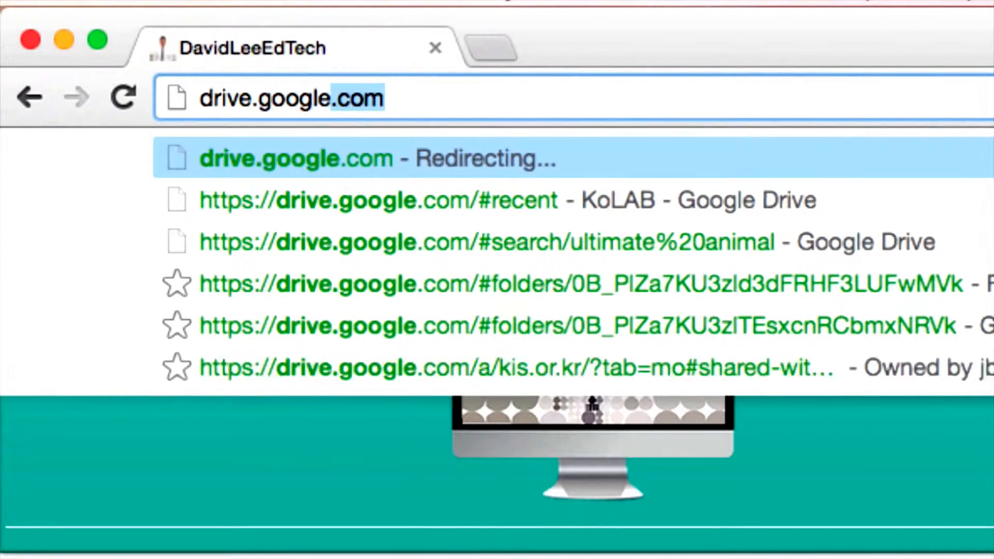
Step: Go to gmail.com and sign in with the first saved Google account using its prefilled password
key(super+a)
key(BackSpace)
text(gmail.com)
key(Return)
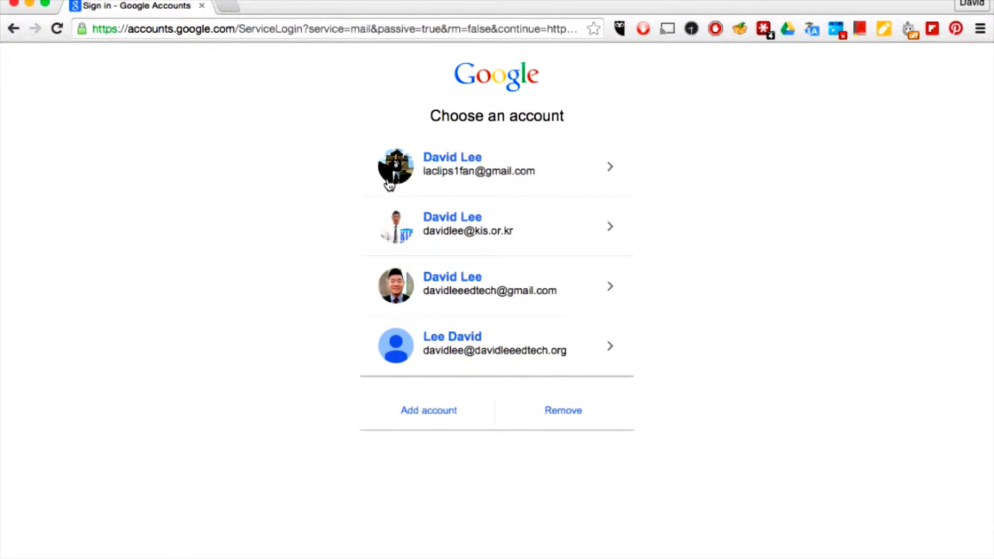
click(390, 185)
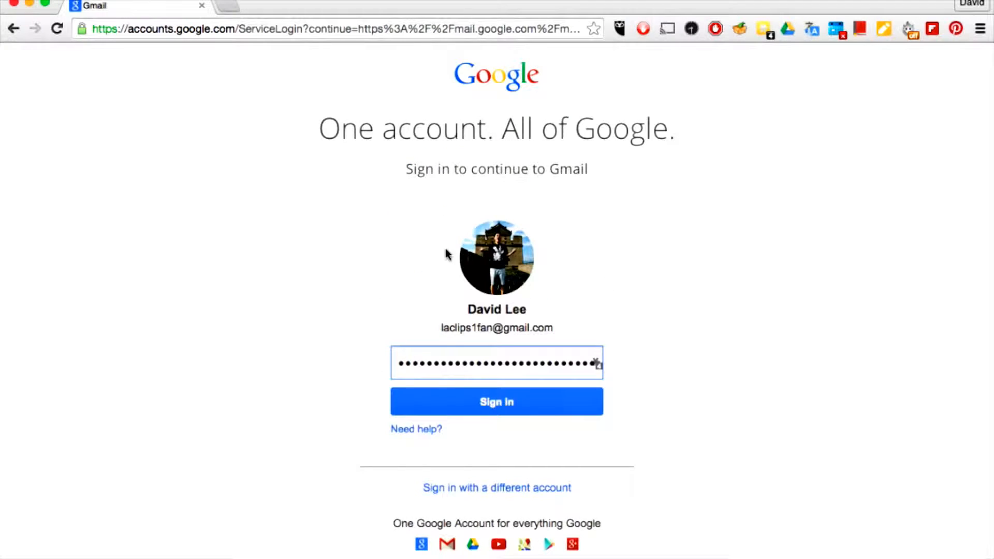
click(458, 396)
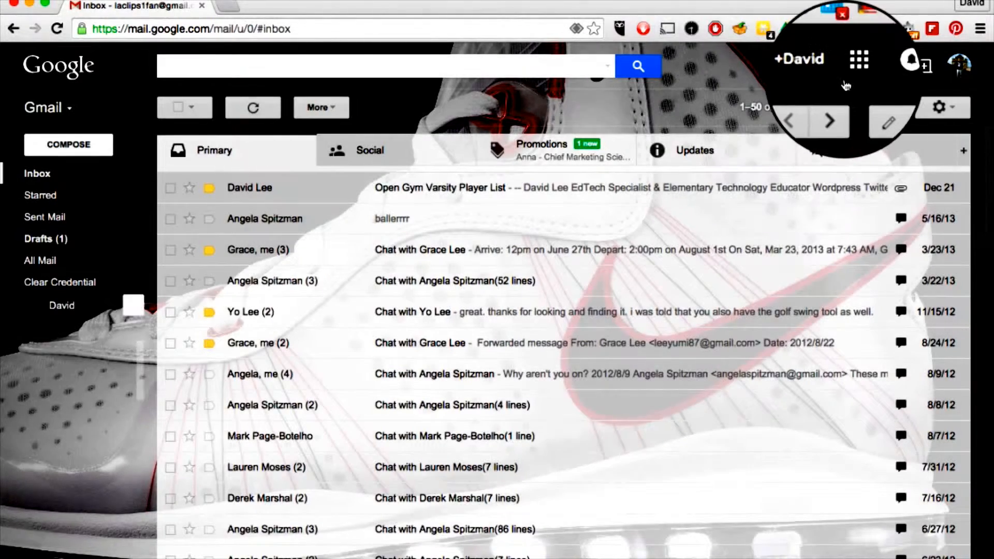
Step: Switch from the Gmail inbox to Google Drive and view the options for creating new items
click(854, 67)
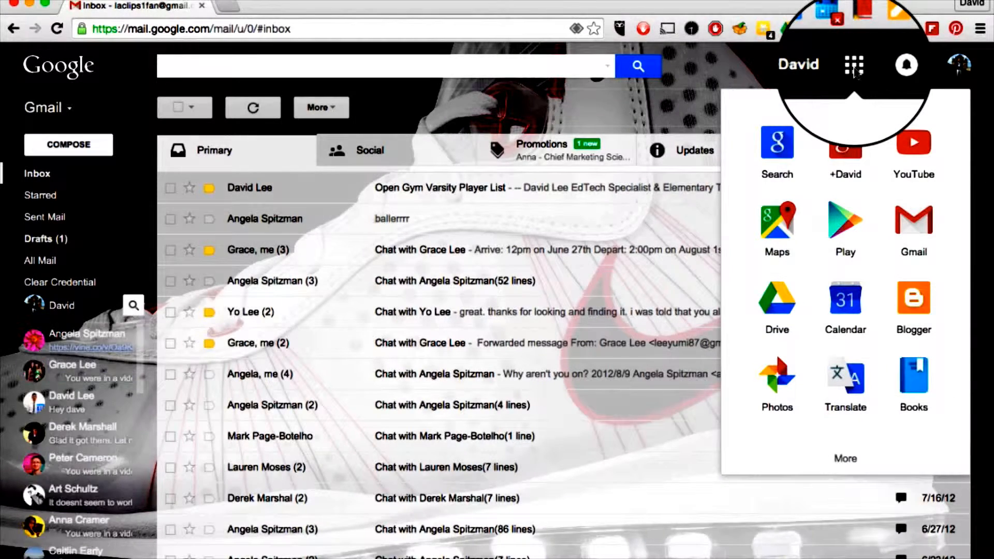
click(793, 293)
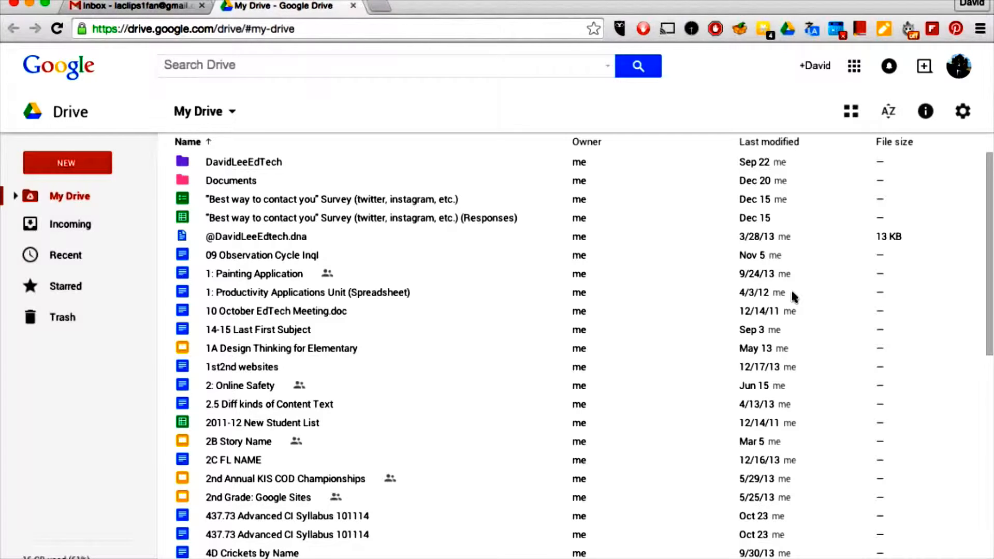
click(106, 165)
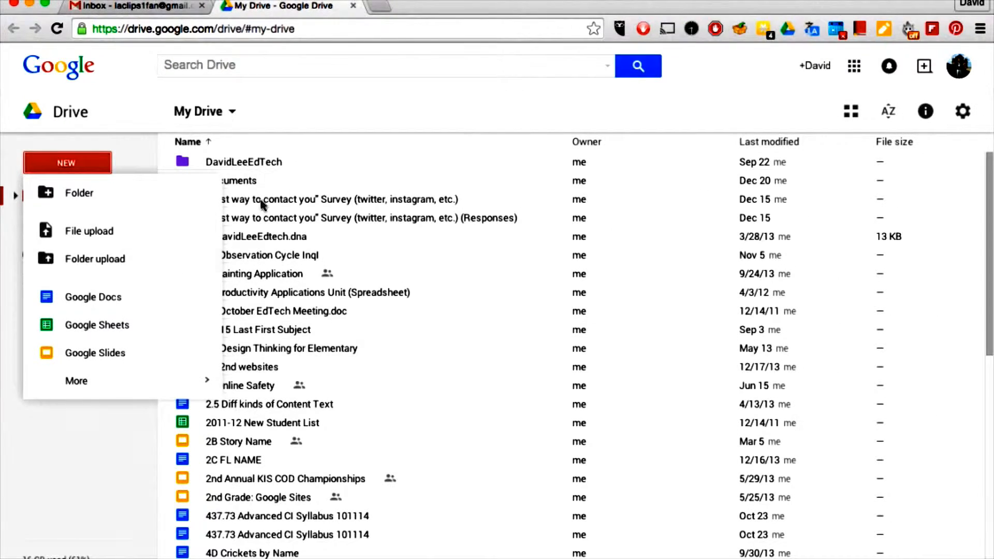
Step: Open the DavidLeeEdTech folder and upload the Introduction to Programming PDF from the desktop into it
click(243, 164)
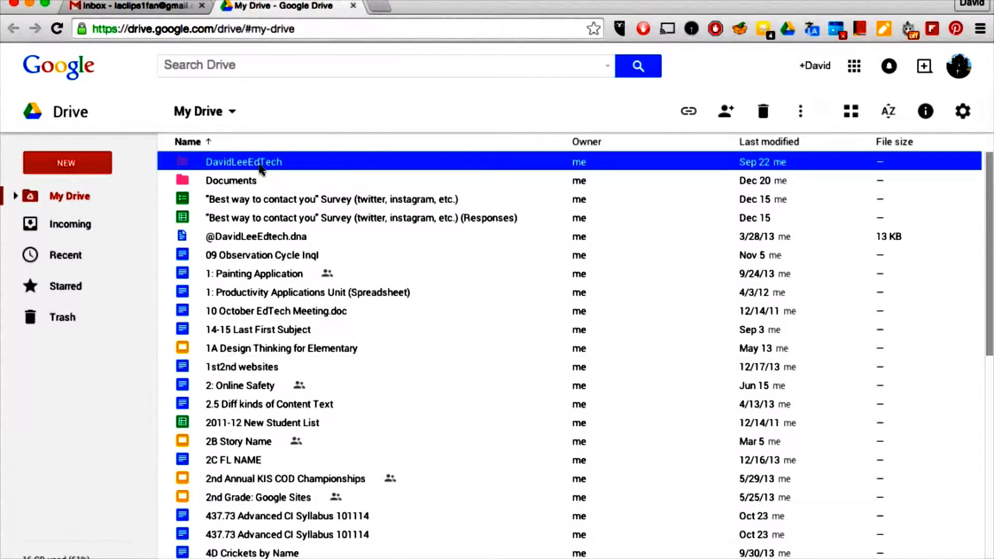
double_click(260, 168)
drag(993, 417, 797, 418)
drag(862, 453, 407, 339)
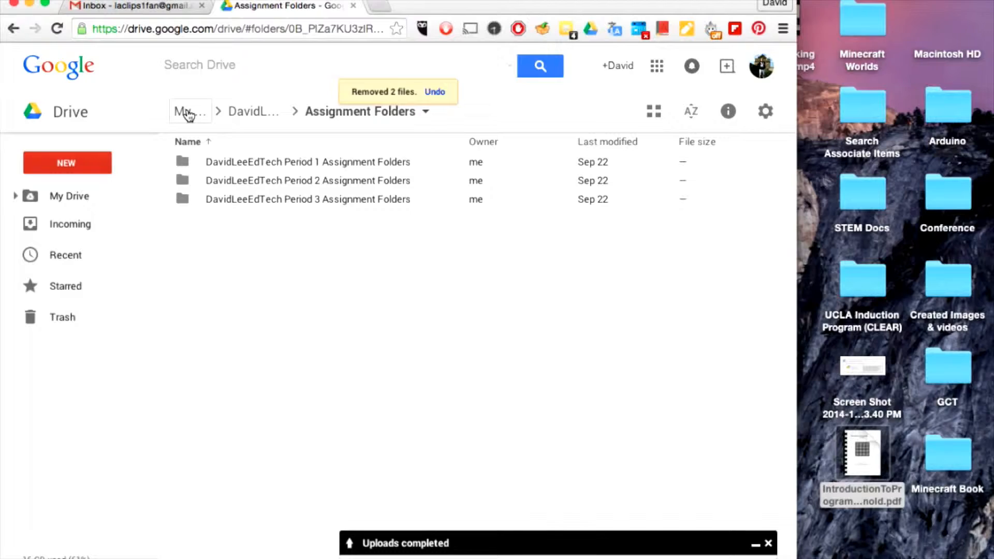
Step: Go back to My Drive and open the DavidLeeEdTech folder
click(185, 112)
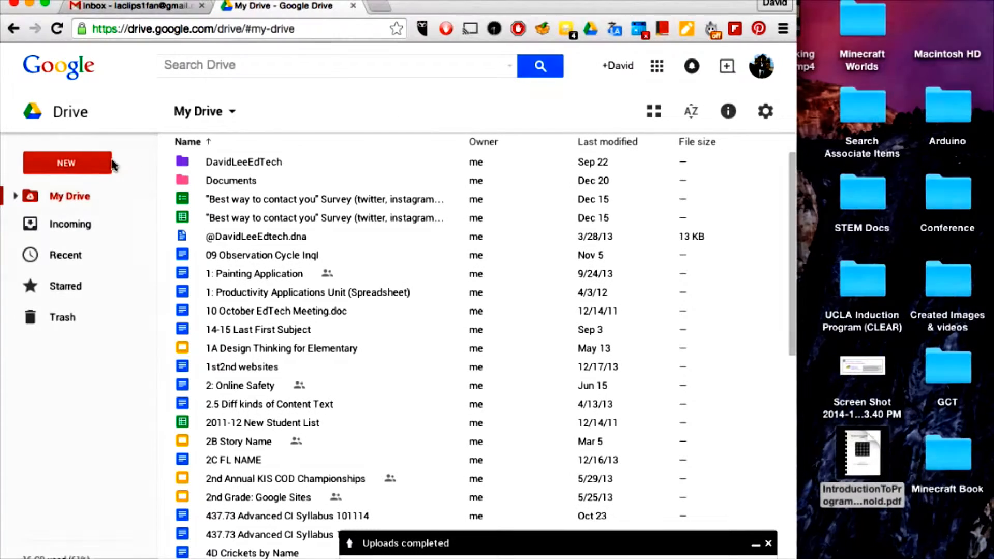
click(240, 167)
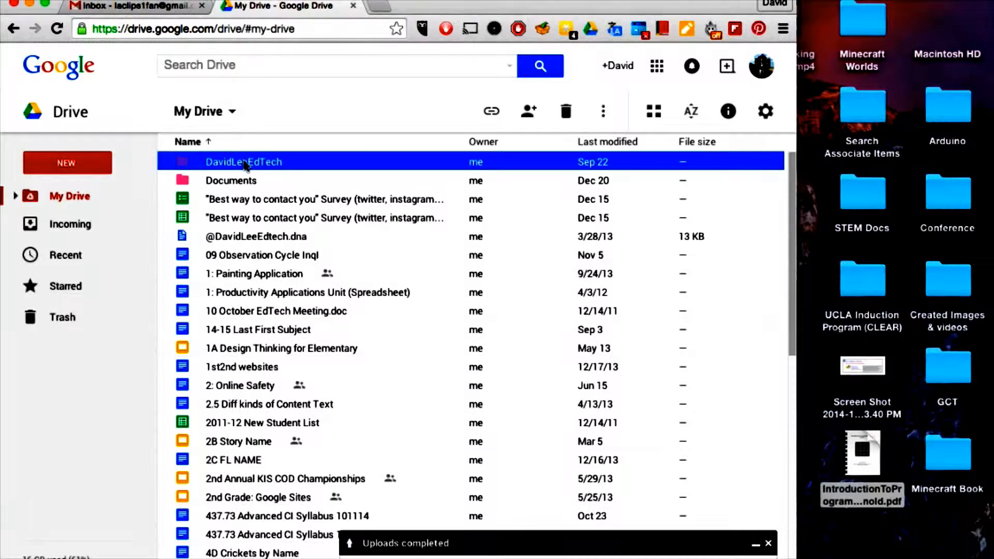
double_click(246, 165)
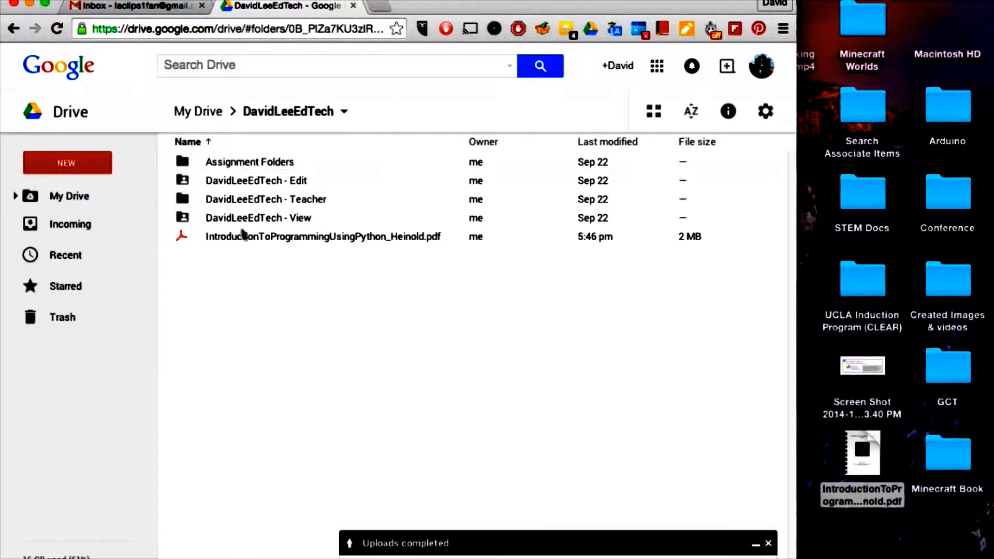
Step: Create a Google Docs document in the DavidLeeEdTech folder and name it "Drive Tutorial"
right_click(241, 261)
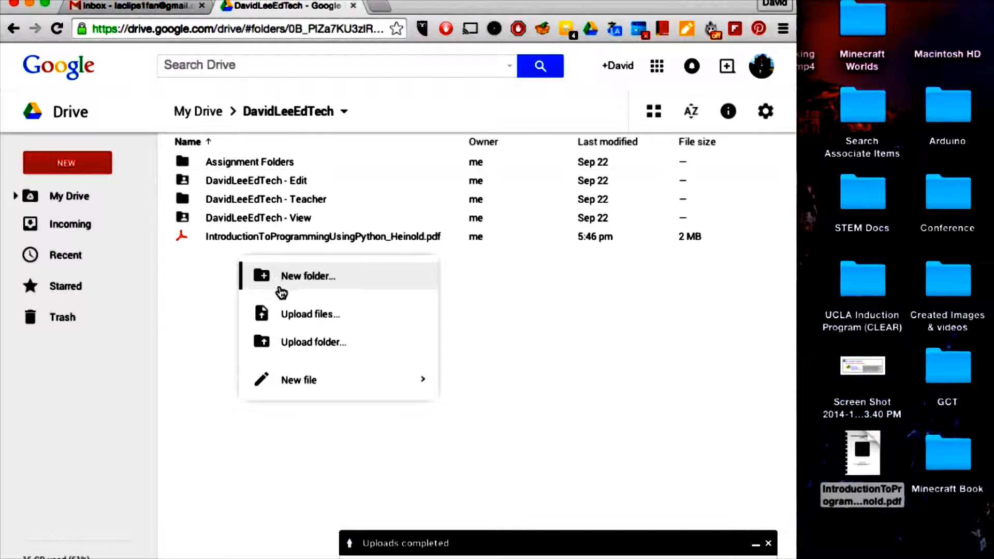
mouse_move(292, 381)
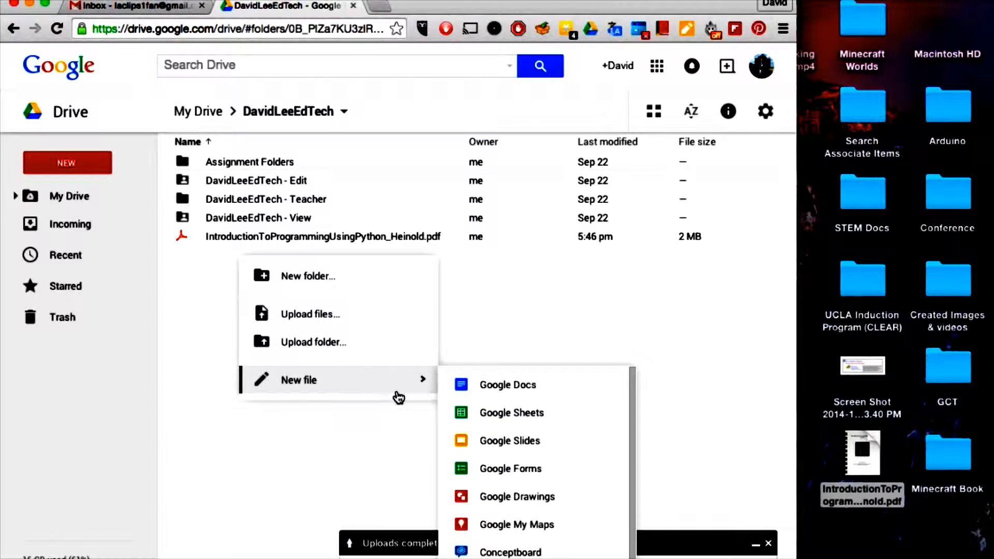
click(494, 385)
click(98, 60)
text(Drive Tutorial)
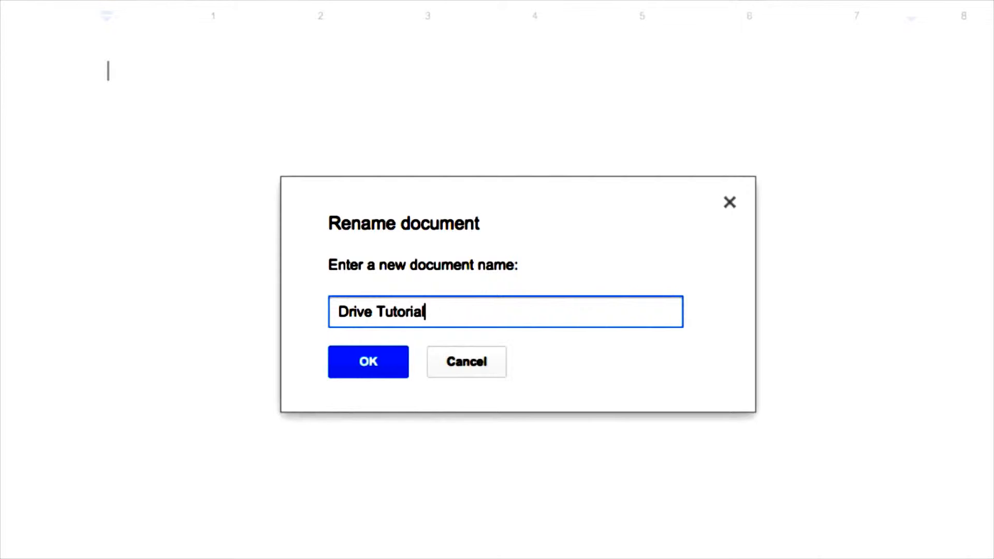
key(Return)
Step: Return to the Drive folder and look through the additional file types and the apps that can be connected
click(285, 7)
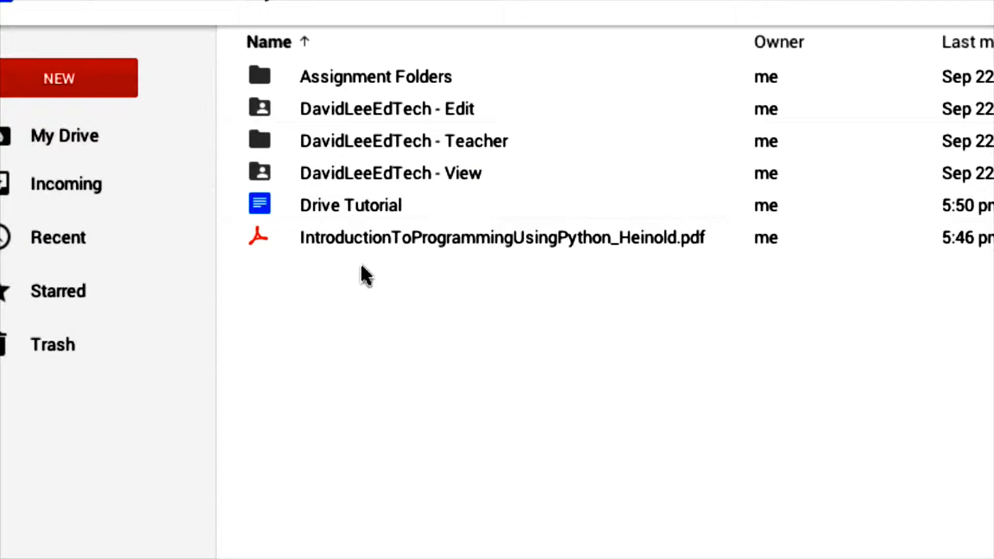
click(117, 88)
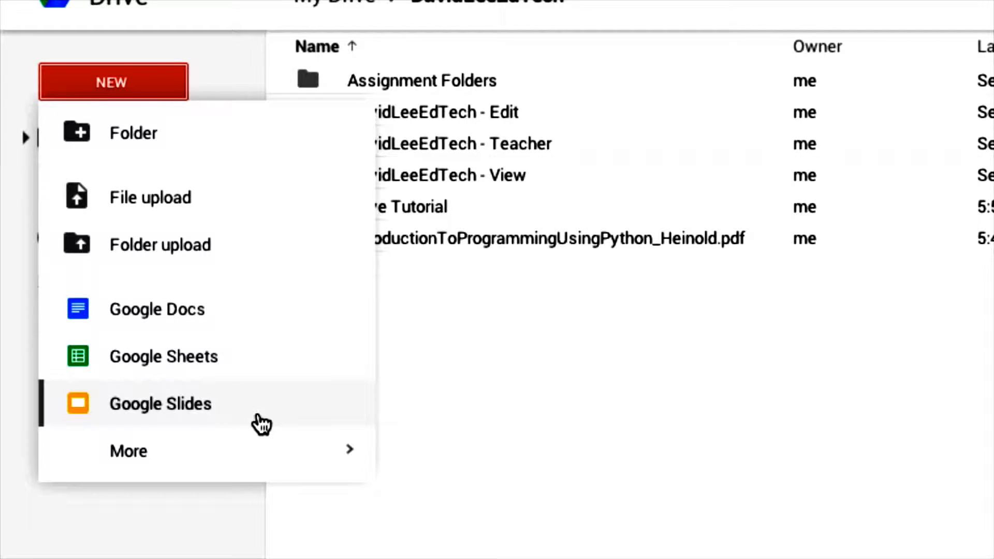
mouse_move(260, 462)
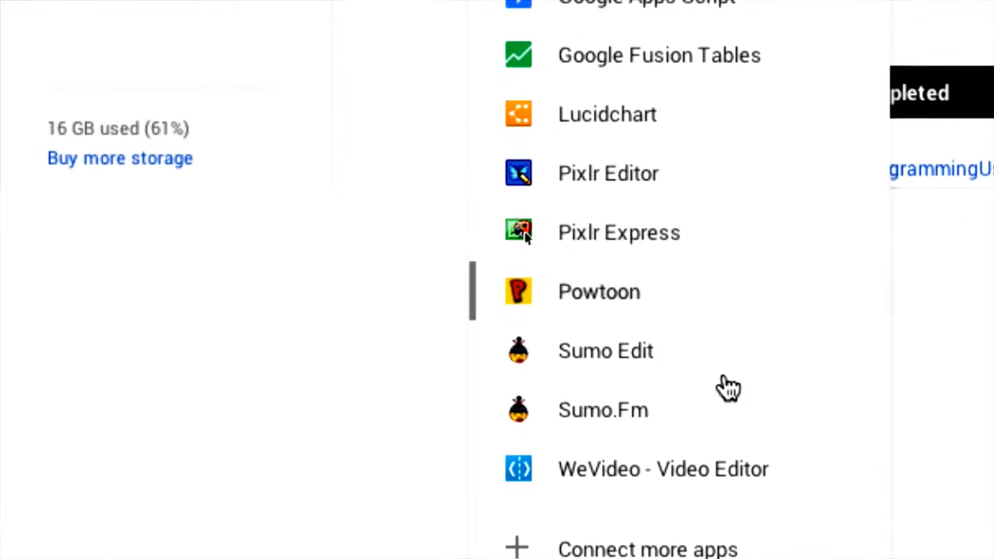
click(709, 548)
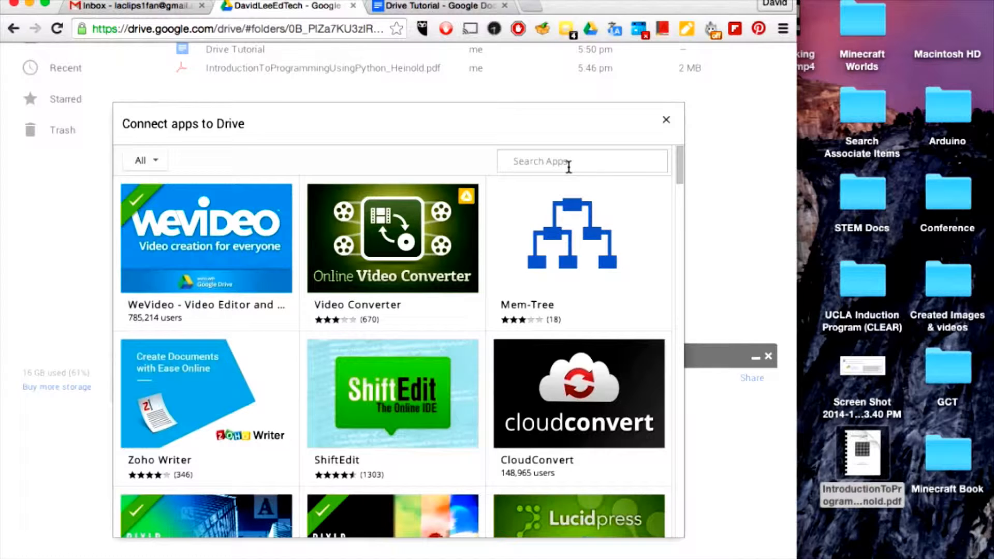
click(667, 121)
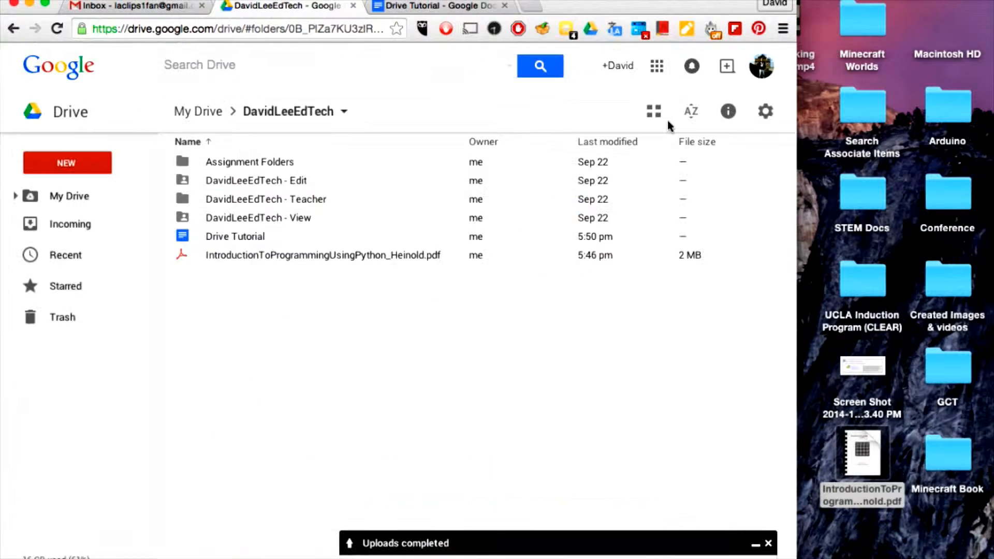
Step: Return to My Drive and expand its folder tree down to the Work folder inside Documents
click(118, 194)
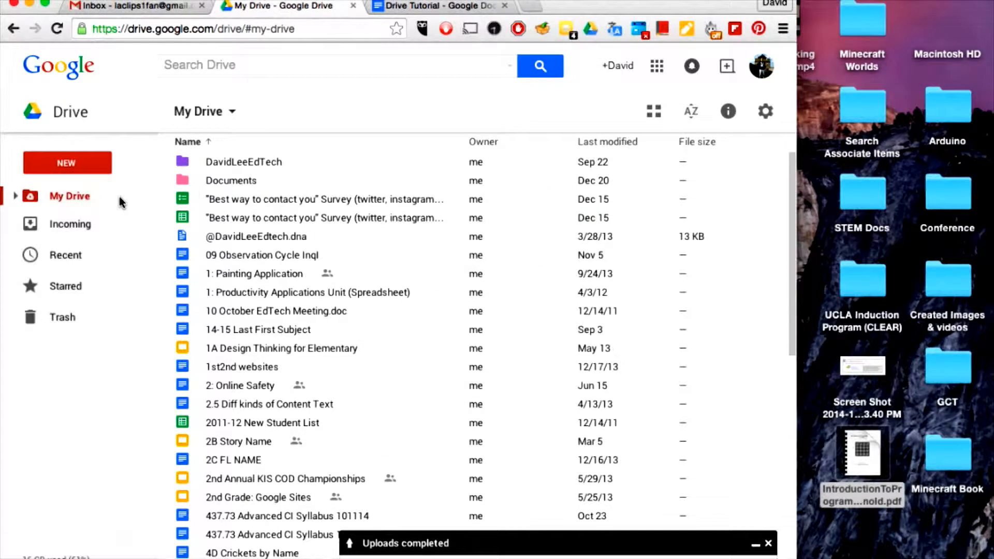
click(16, 196)
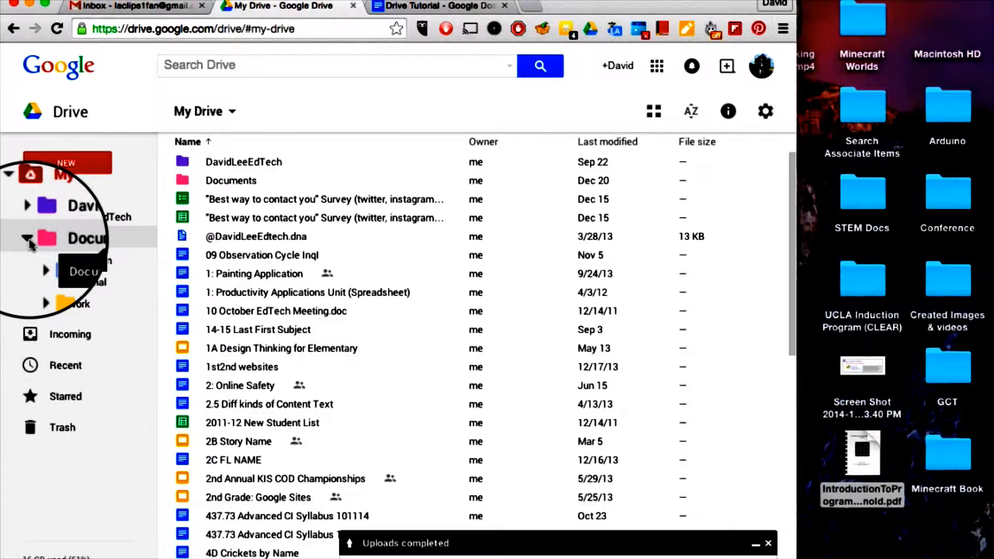
click(28, 239)
click(41, 304)
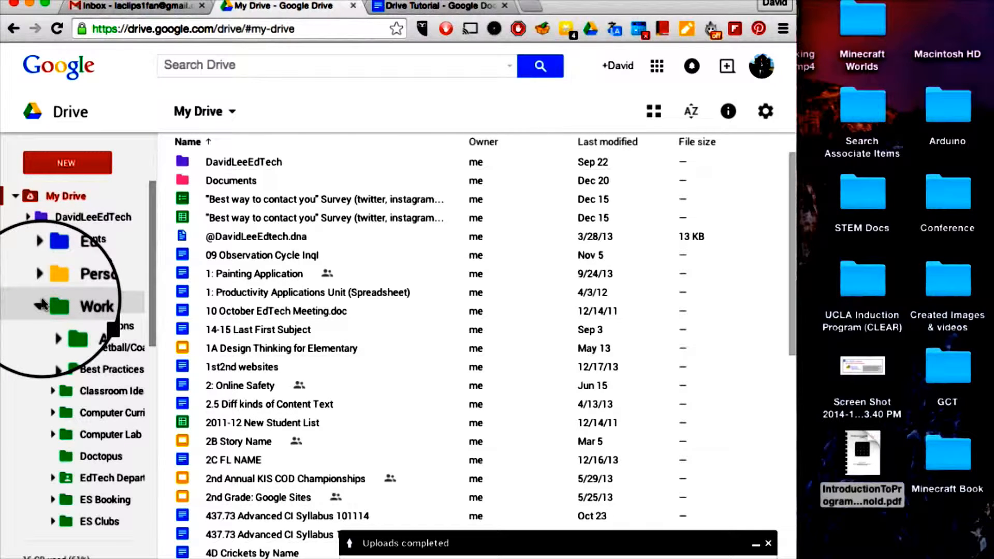
Step: Remove the "1A Design Thinking for Elementary" presentation from My Drive and undo the removal
click(380, 350)
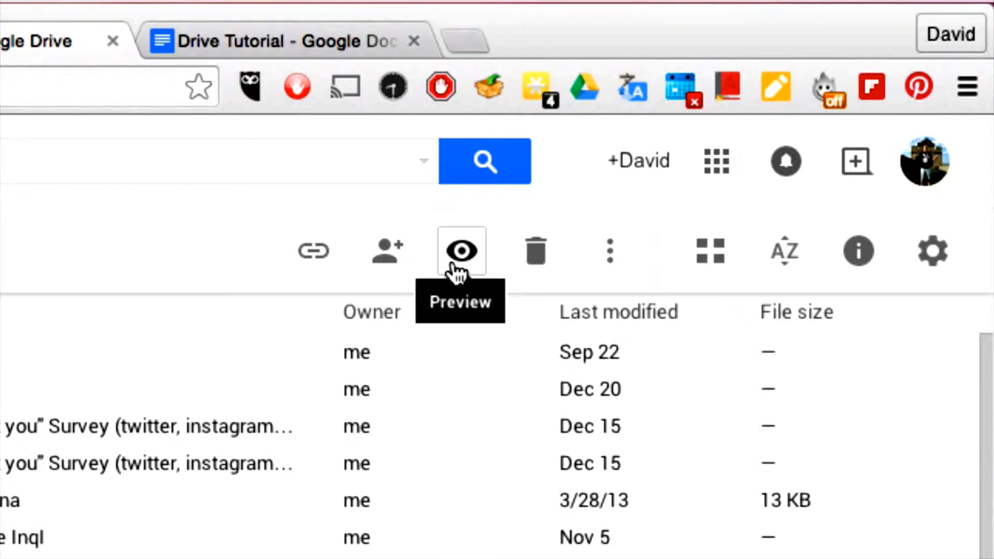
click(539, 259)
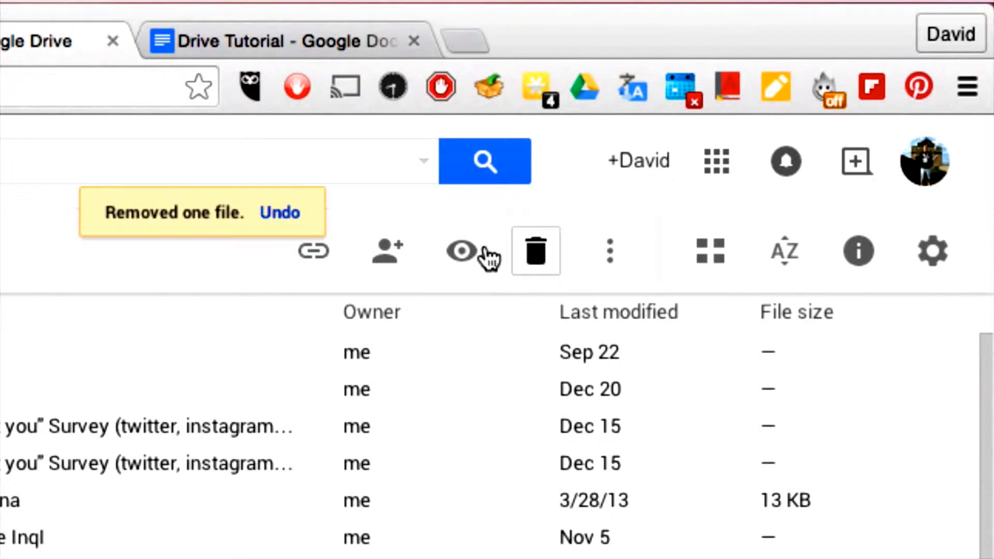
click(280, 213)
Step: Examine the additional actions for the selected file, including opening it with another app and moving it
click(620, 254)
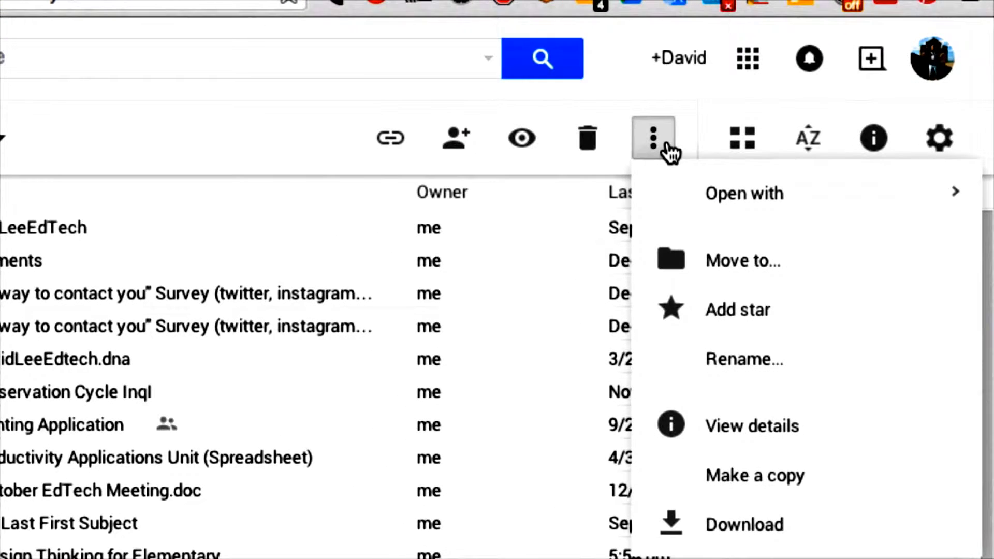
mouse_move(704, 212)
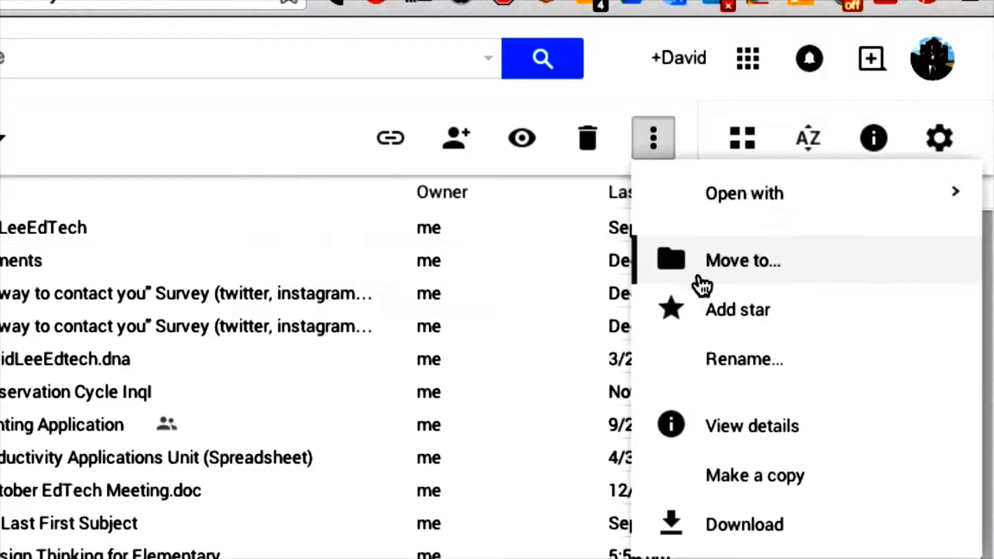
click(806, 280)
click(489, 229)
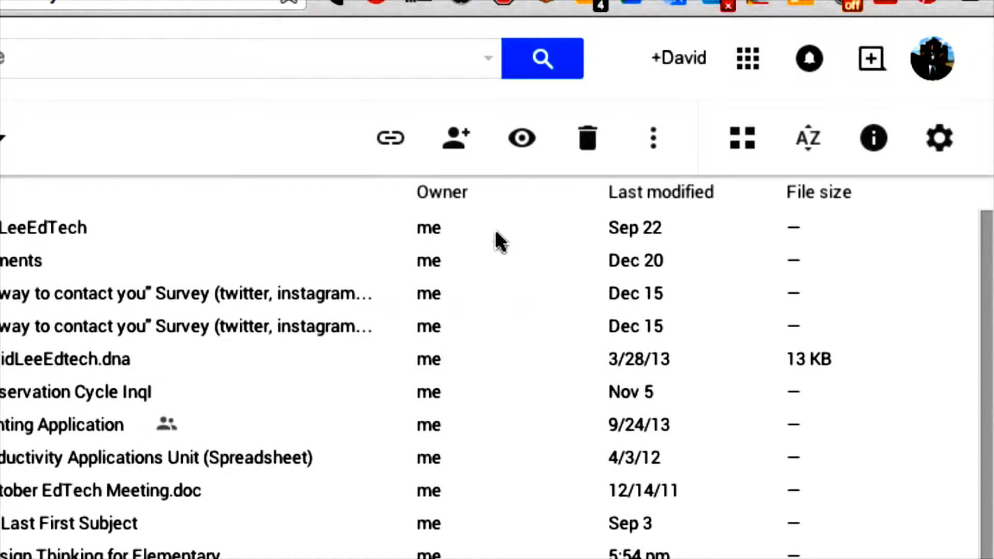
Step: Add a star to the "1st2nd websites" document and view its activity and remaining file actions
click(655, 141)
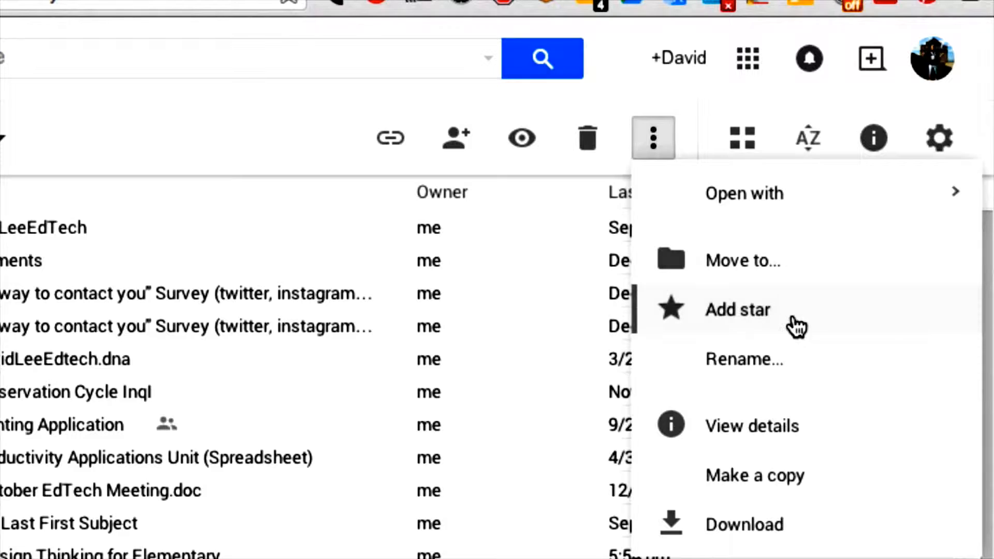
click(791, 314)
click(662, 139)
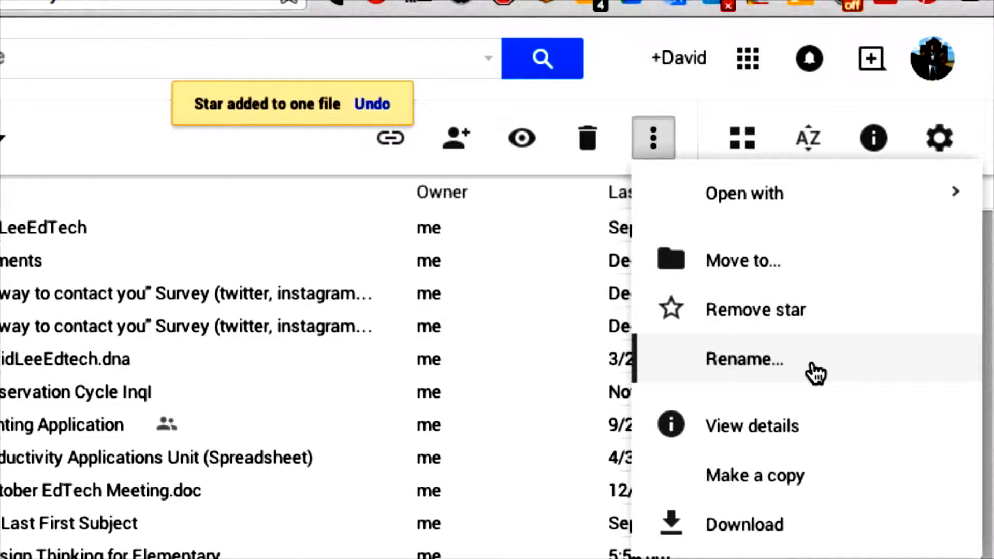
click(829, 435)
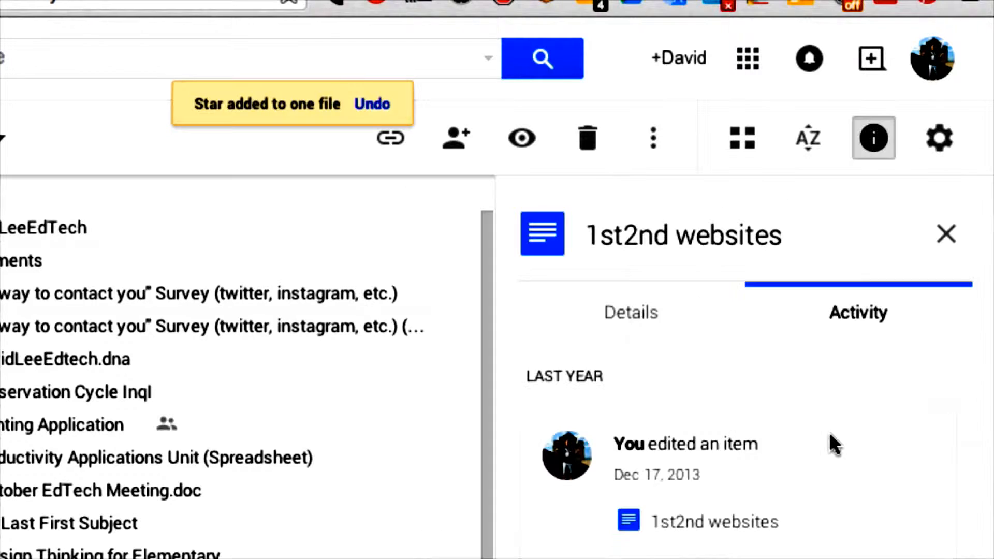
click(946, 234)
click(658, 139)
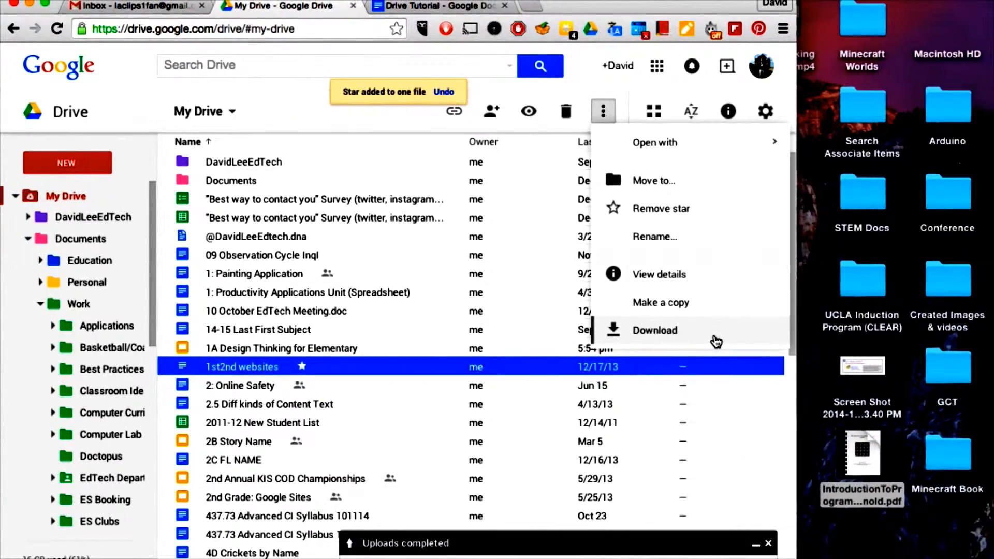
click(852, 541)
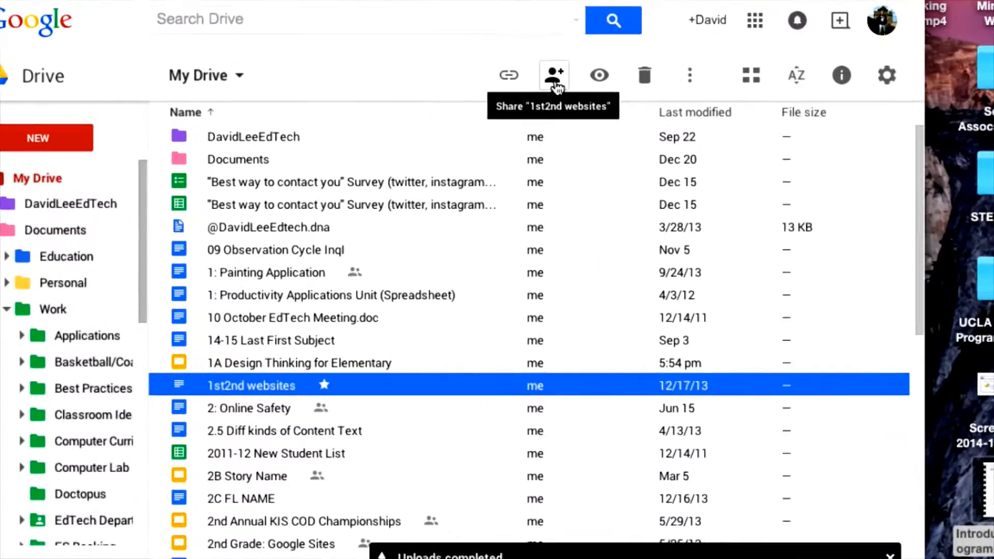
Step: Turn on link sharing for the "1st2nd websites" document so anyone with the link can view it
click(494, 112)
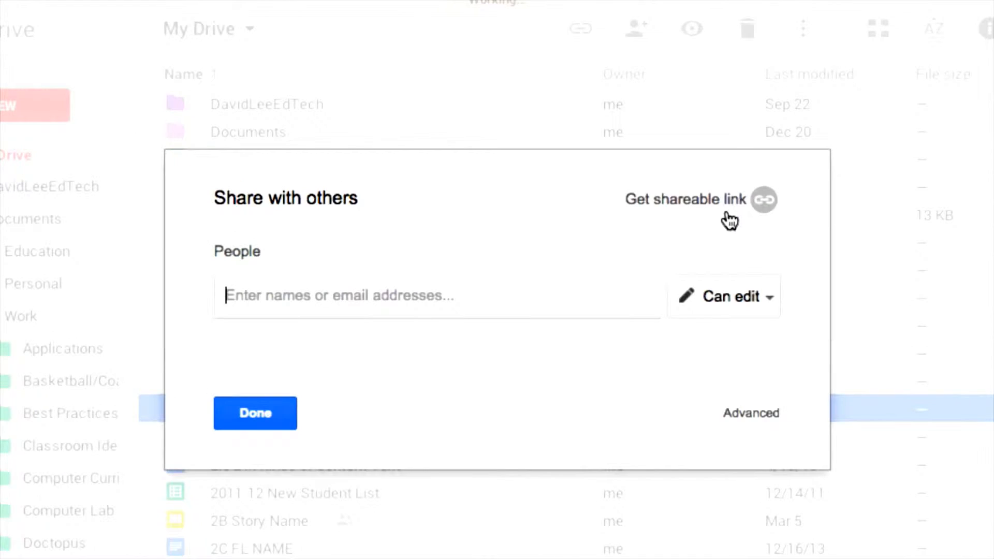
click(733, 207)
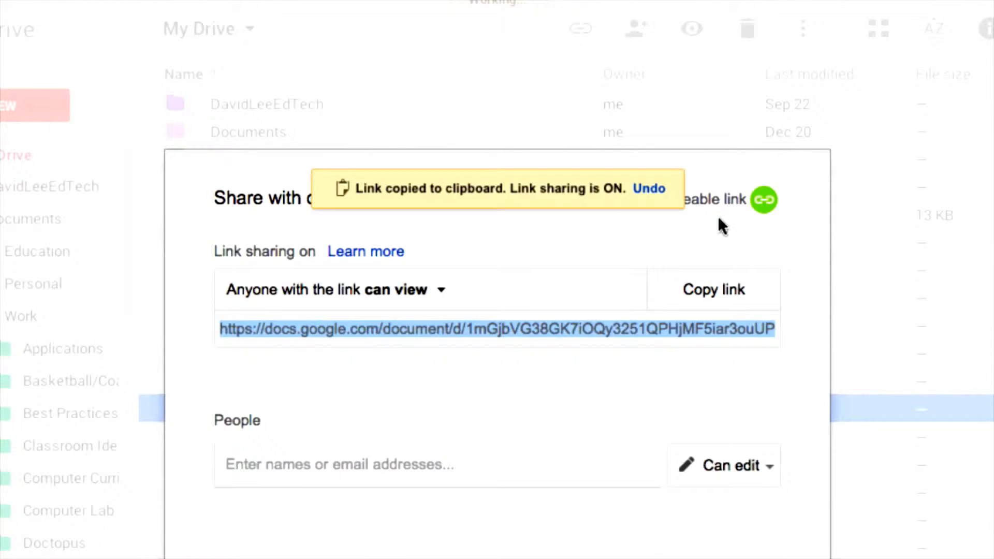
click(450, 302)
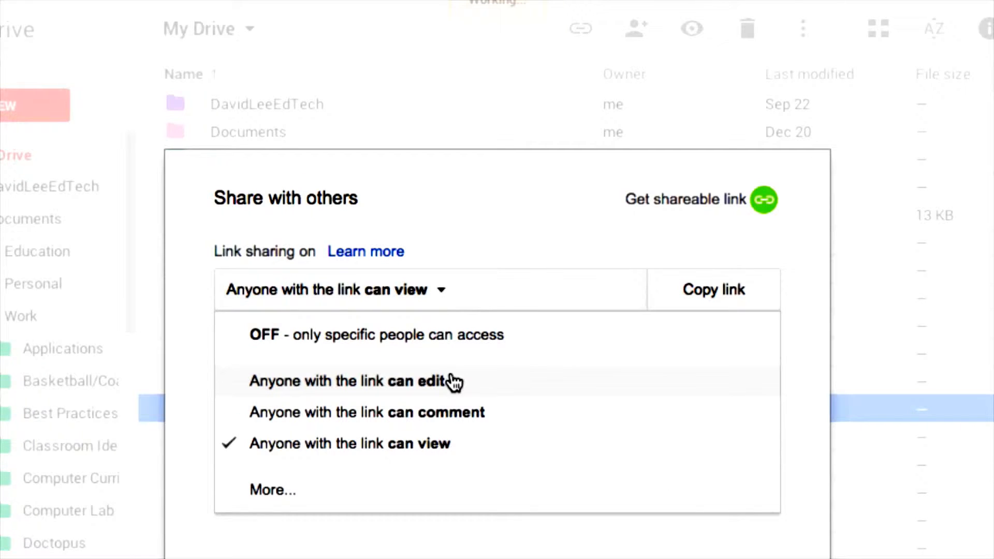
click(471, 454)
Step: Add two contacts as people to share the document with and view the permission levels they can be given
click(408, 474)
text(david)
key(Return)
text(davi)
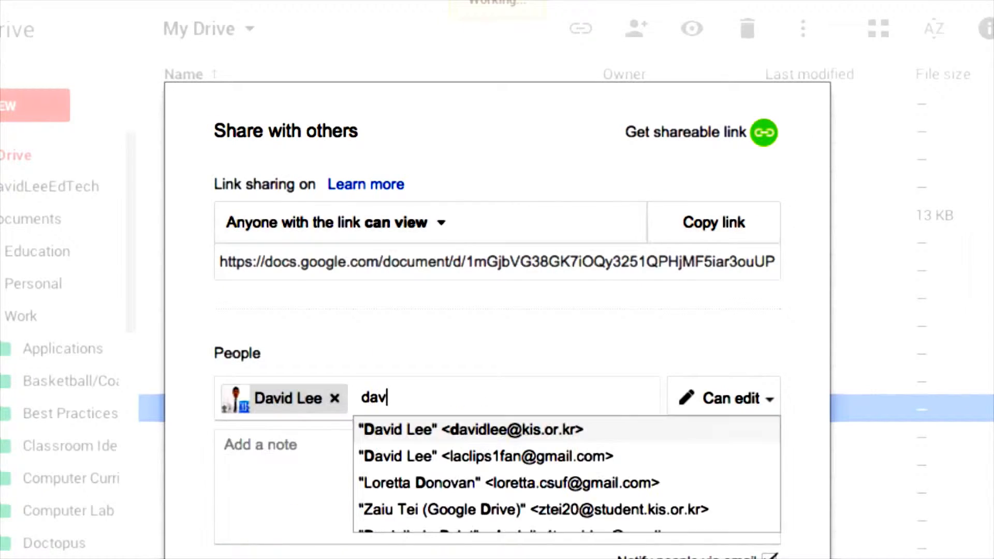
key(Down)
key(Down)
key(Return)
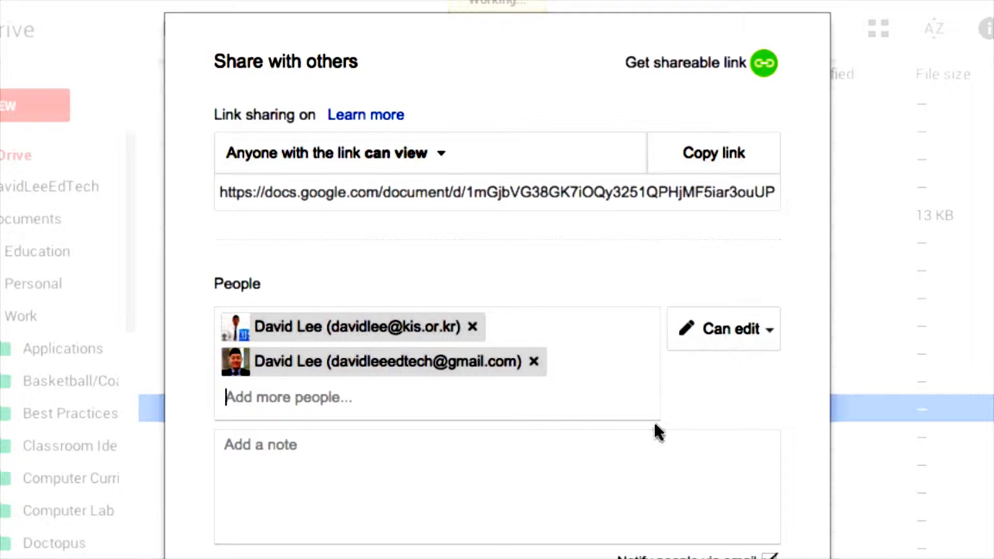
click(772, 332)
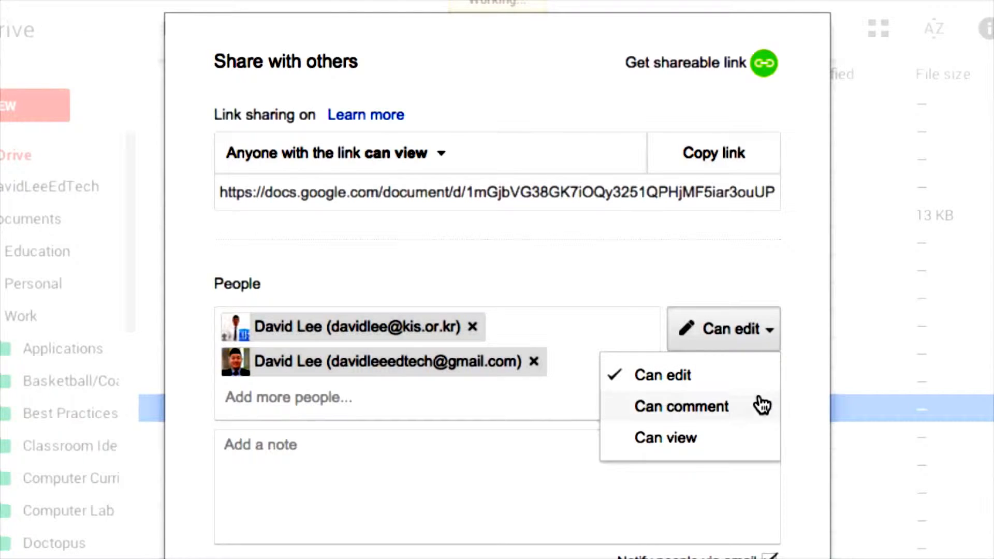
Step: Add the note "Check this doc out!", turn off email notification, cancel the invitation and close the sharing settings
click(402, 484)
text(Check this doc out!)
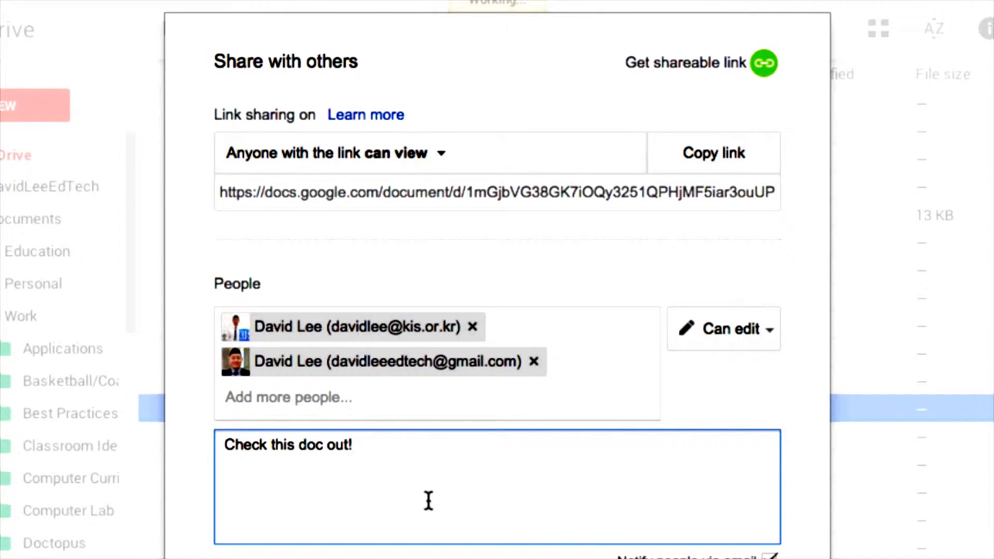
click(770, 558)
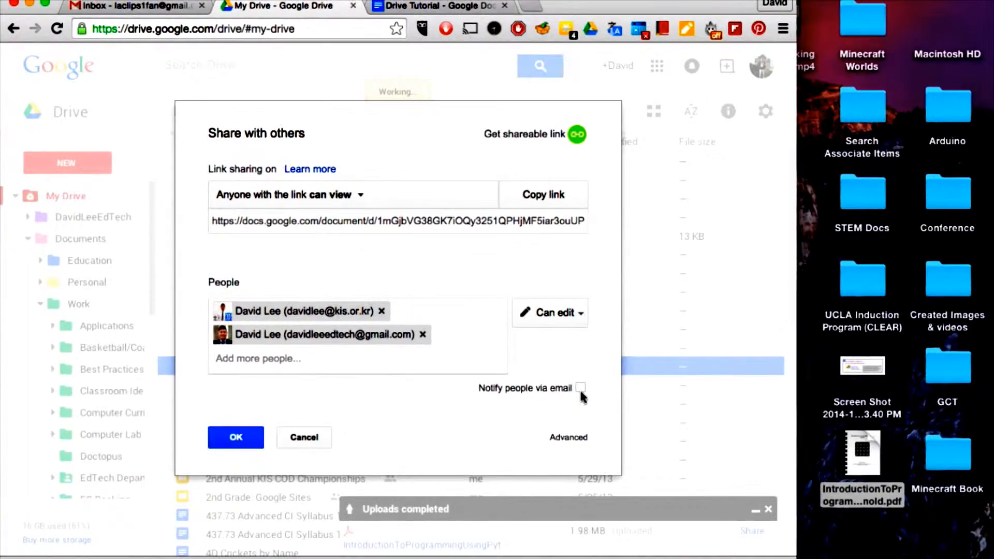
click(307, 437)
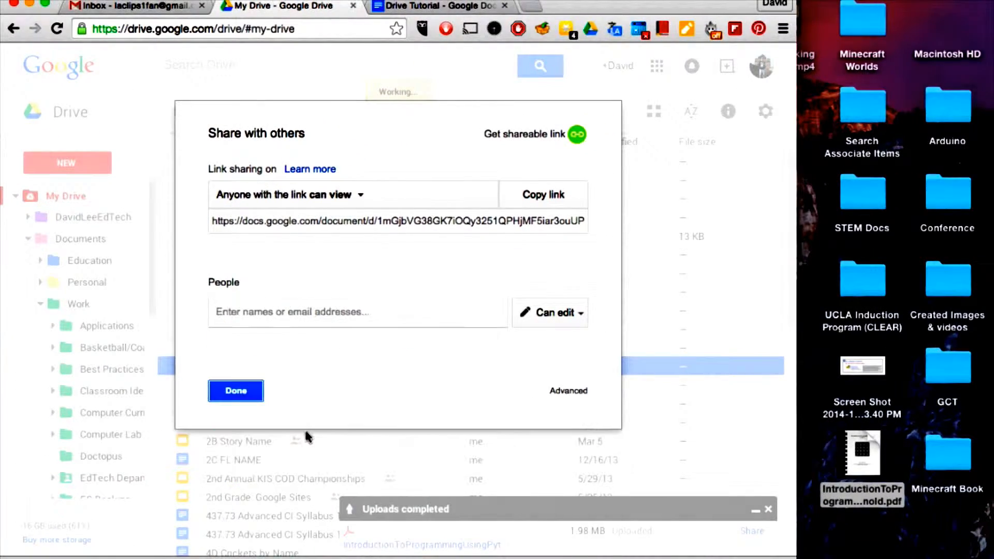
click(246, 395)
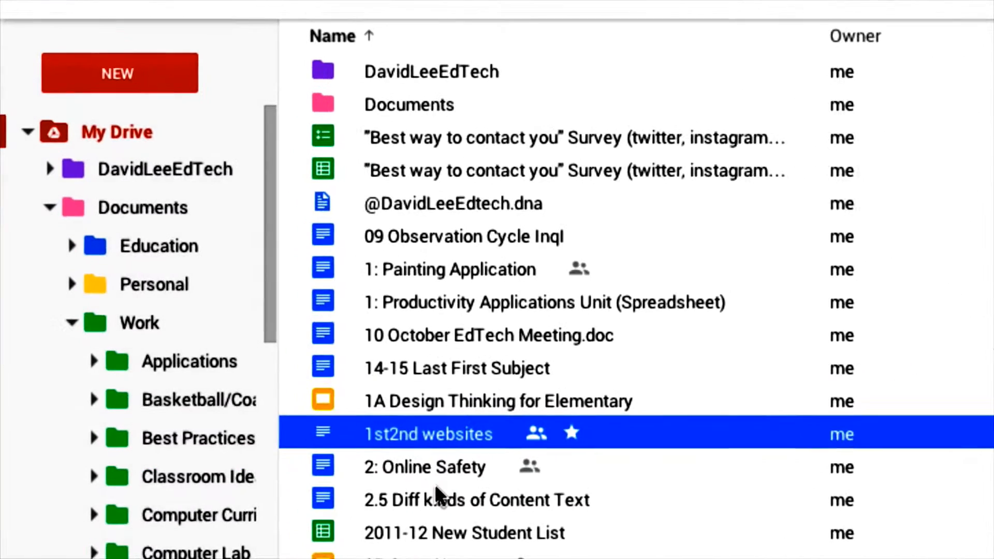
Step: Move the "1st2nd websites" document into the Applications folder inside Work and collapse the My Drive folder tree
drag(645, 436, 220, 362)
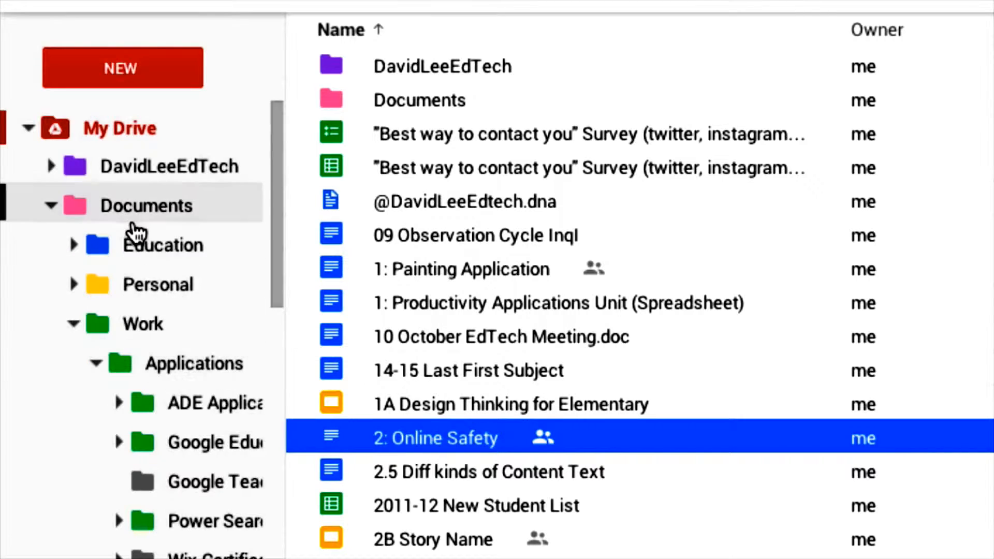
click(29, 125)
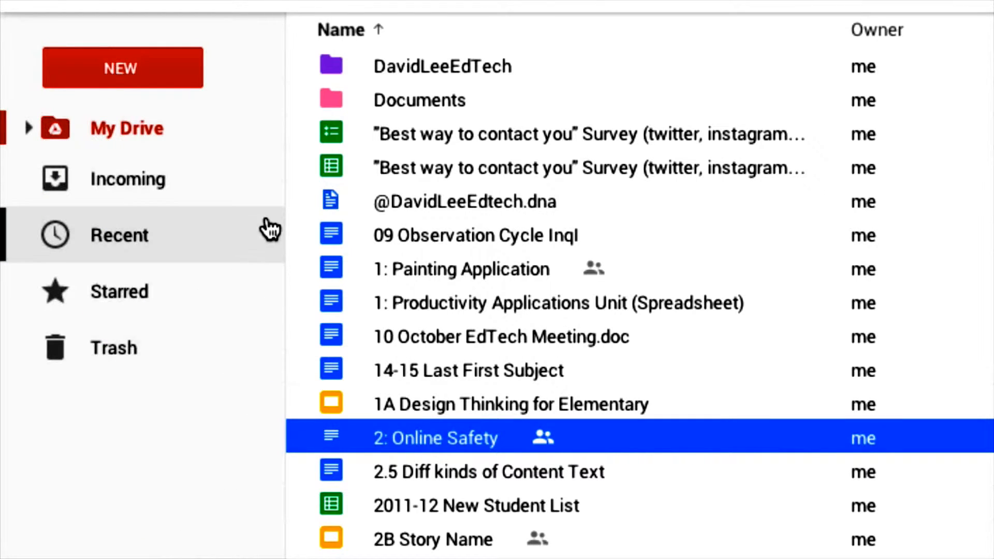
Step: Look through the Incoming, Recent, Starred and Trash sections, widening the browser window along the way
click(248, 188)
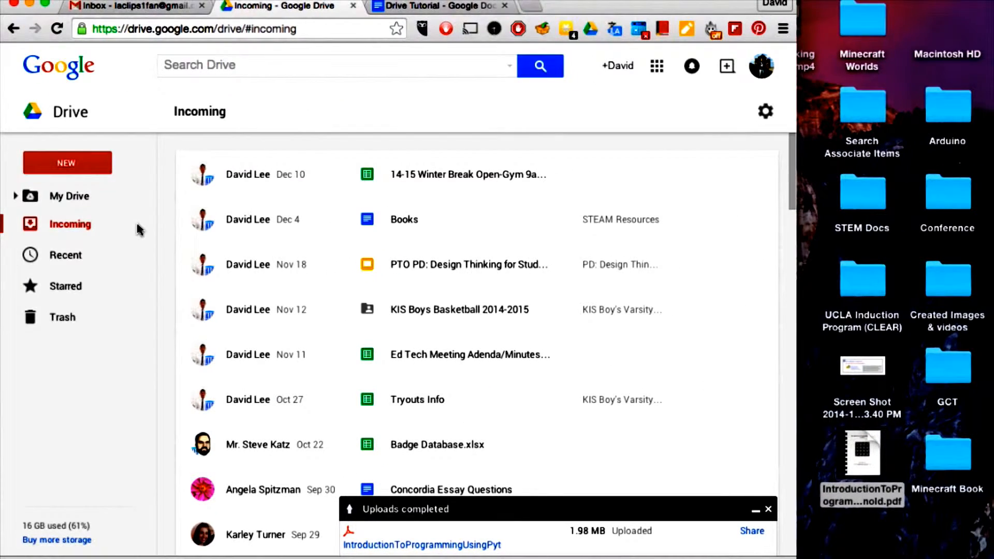
drag(798, 248, 990, 296)
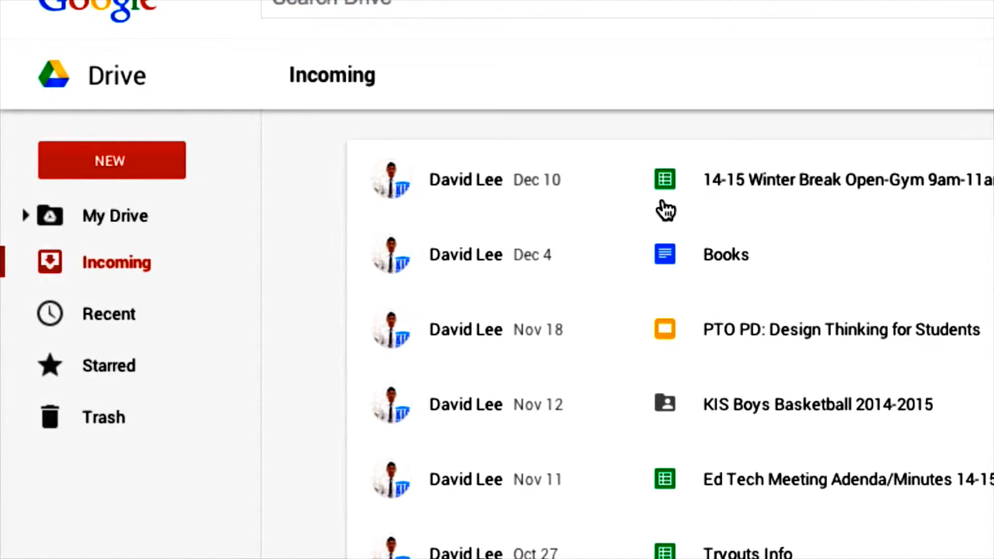
click(185, 317)
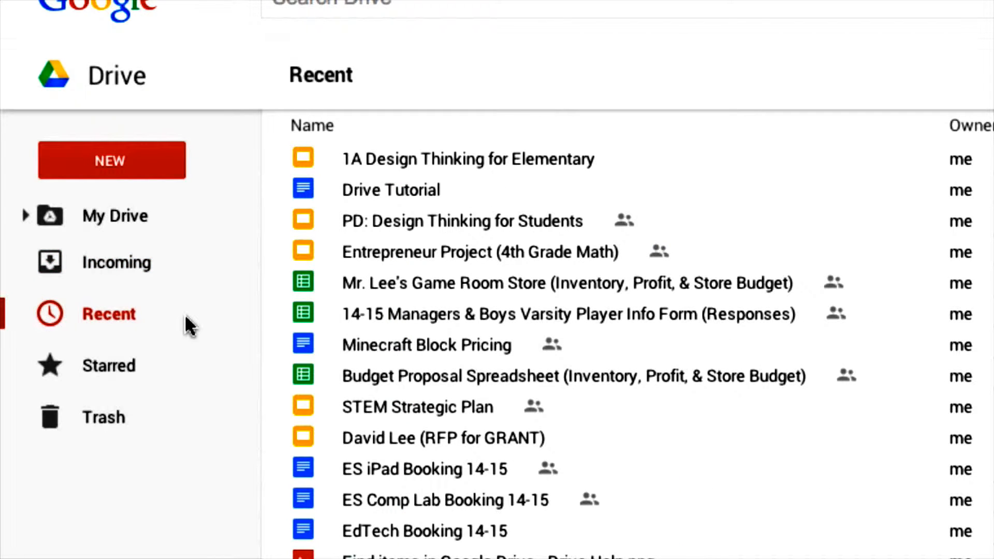
click(191, 368)
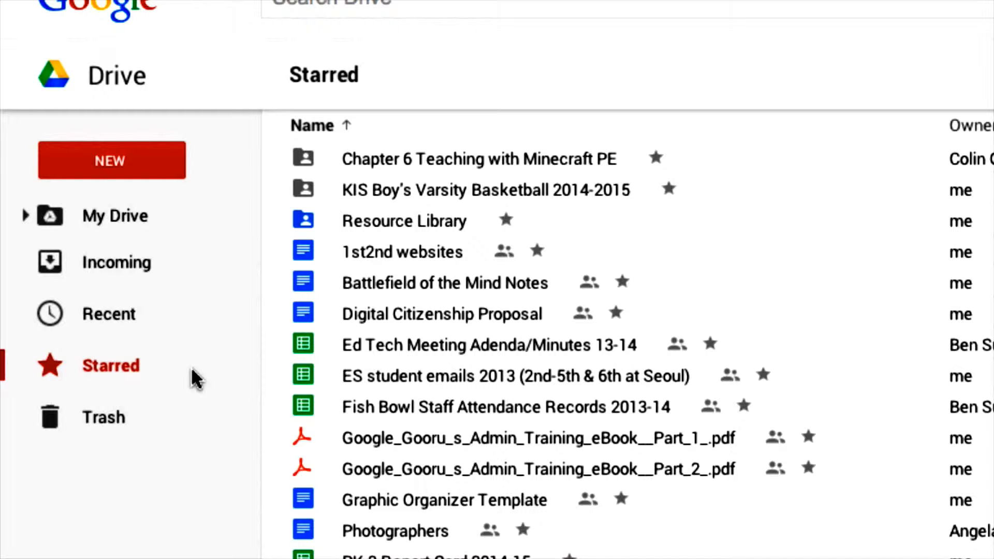
click(191, 431)
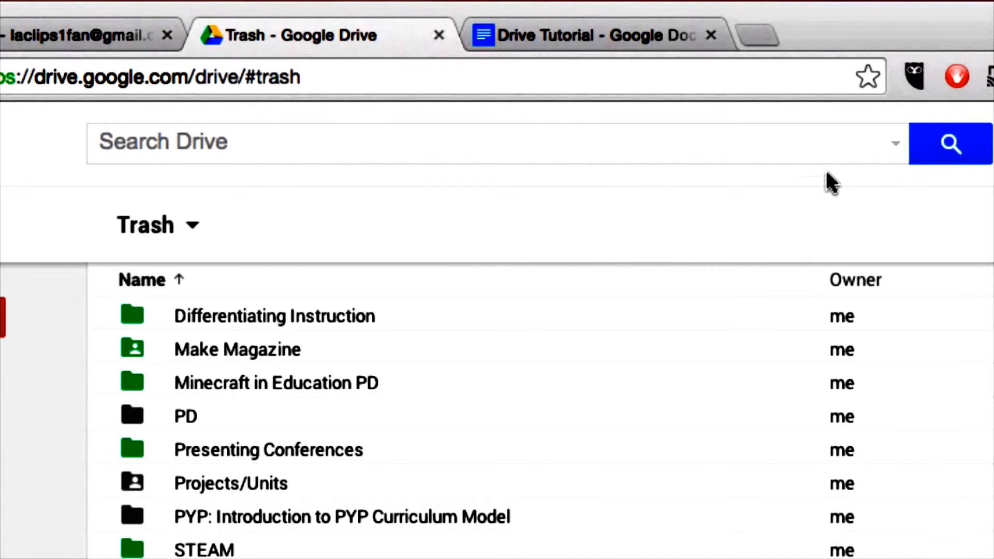
Step: Search Drive for items of type Folders that open with Google Docs and are not owned by me
click(895, 145)
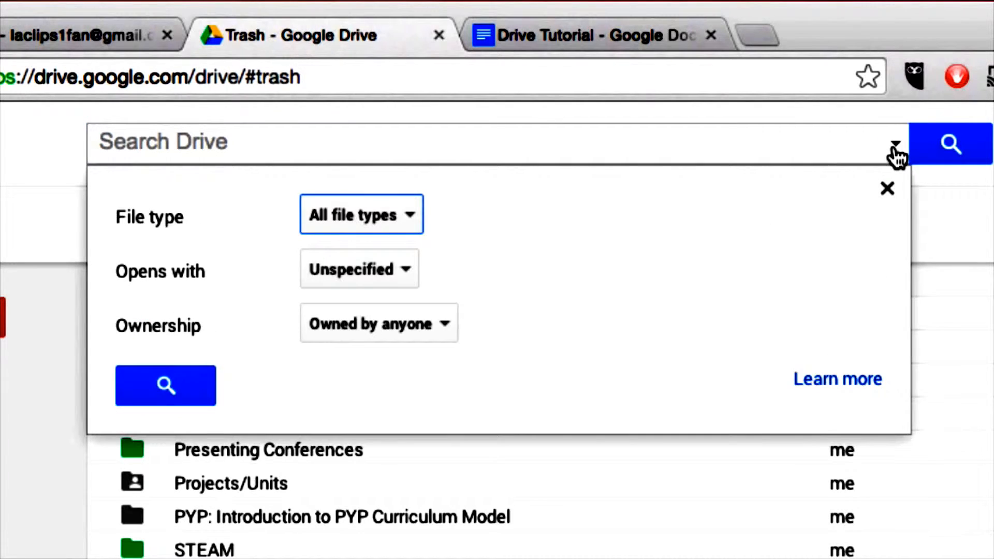
click(412, 210)
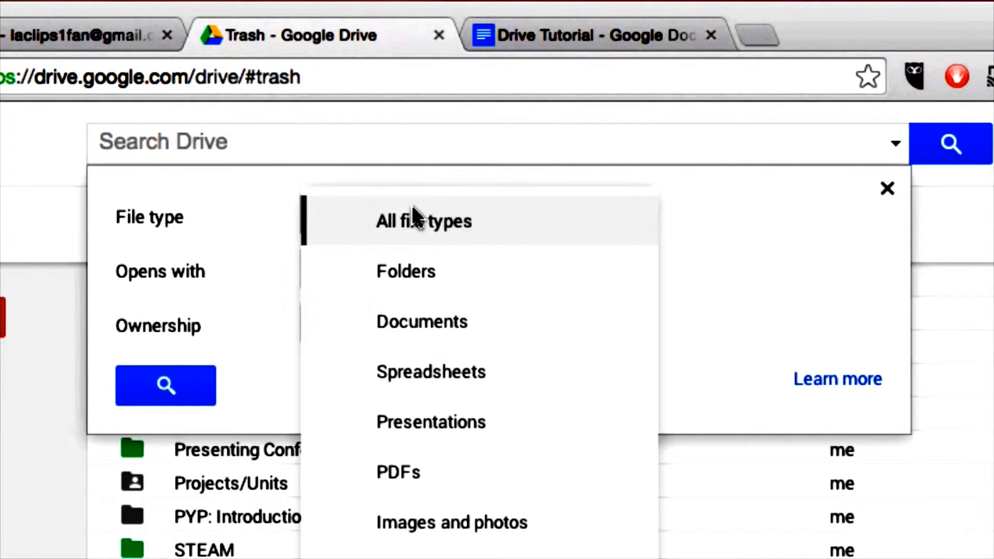
click(409, 267)
click(409, 268)
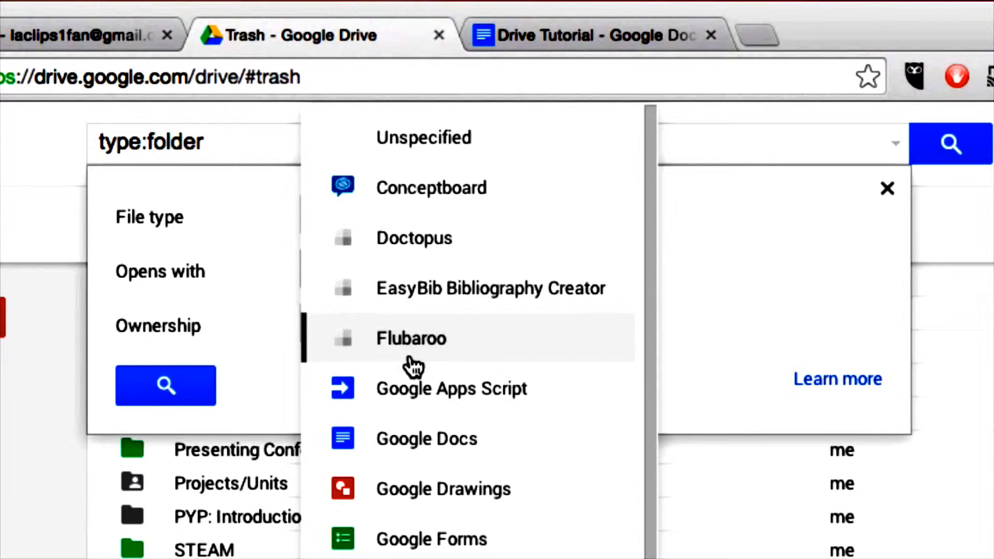
click(402, 442)
click(412, 311)
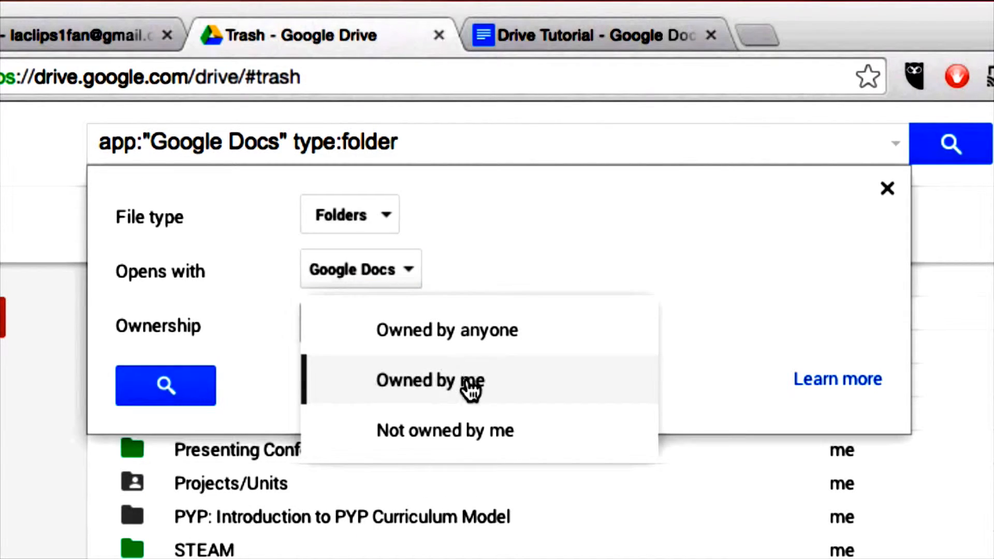
click(468, 422)
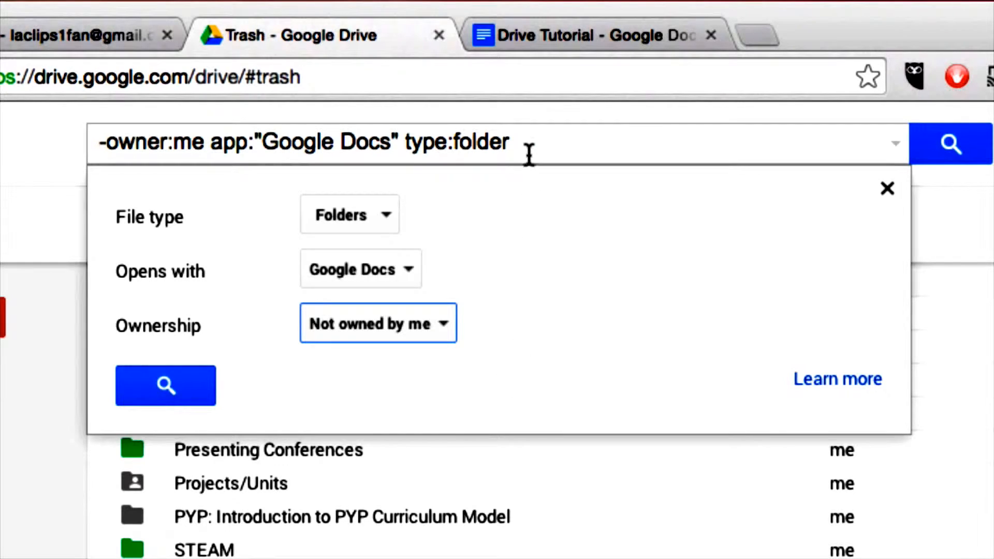
click(199, 401)
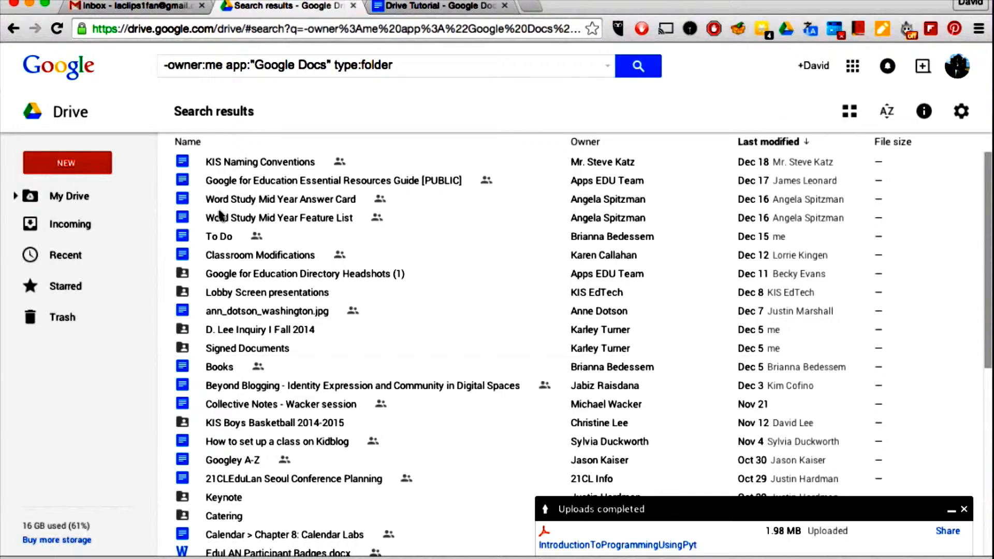
Step: Show the search results as a grid and view the available sorting options
click(851, 126)
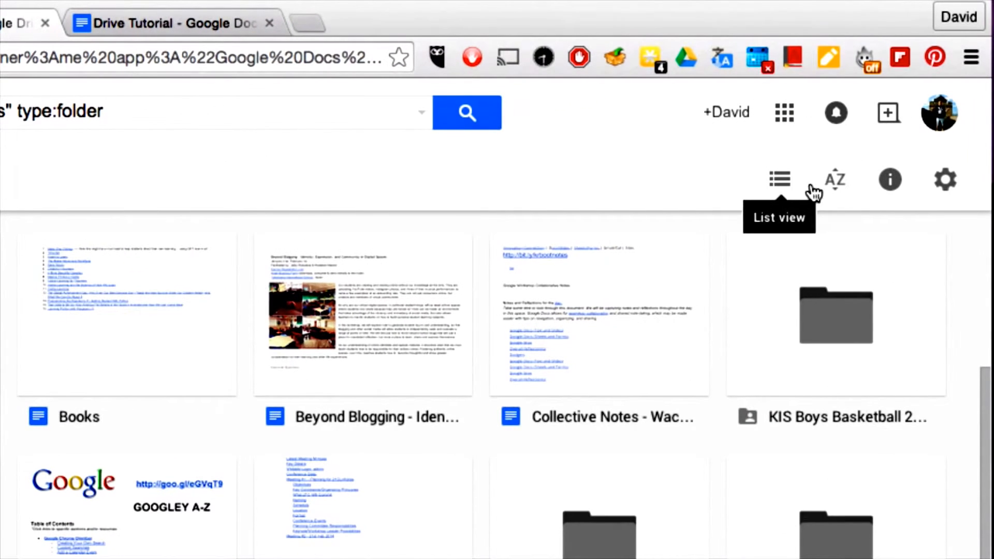
click(836, 182)
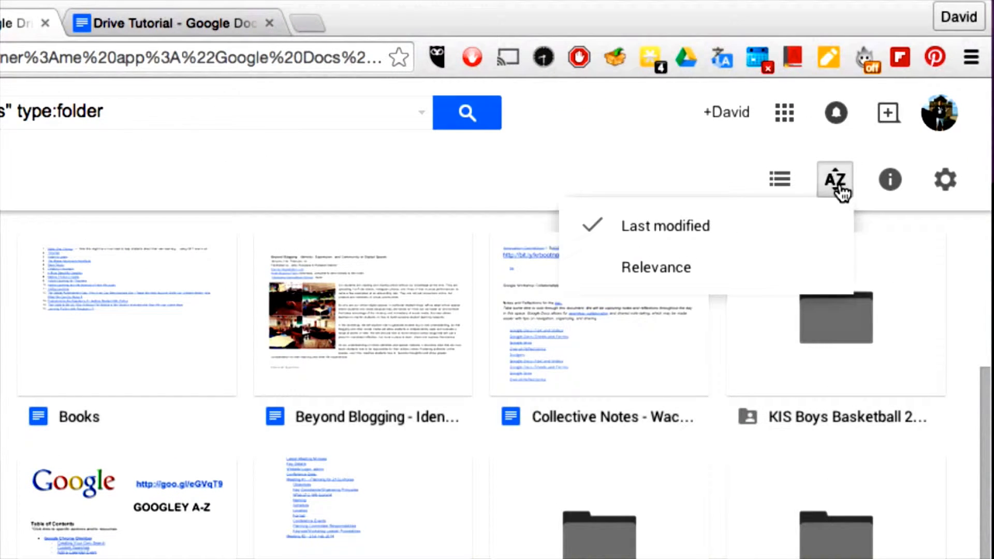
click(842, 194)
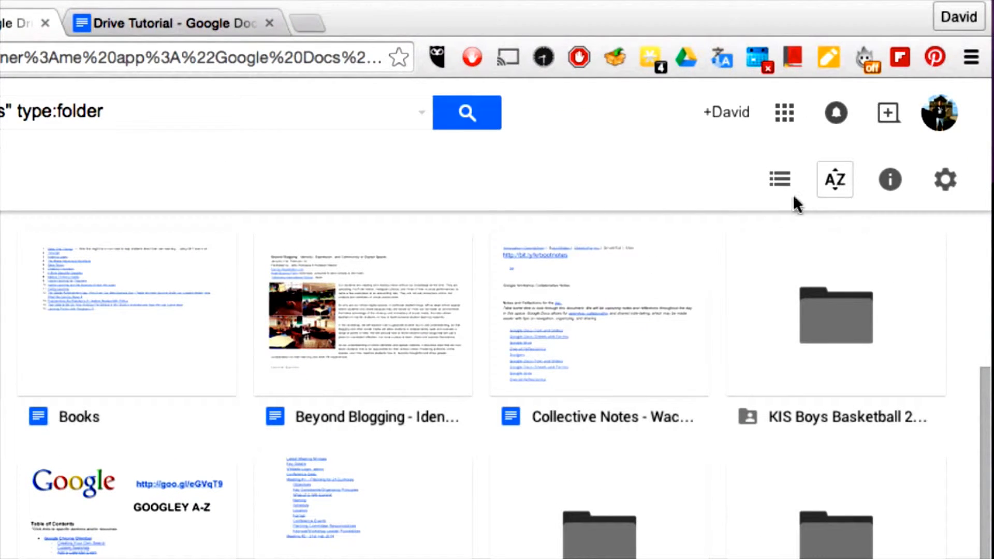
Step: View the details of the Books document, close them and look at the Drive settings options
click(205, 386)
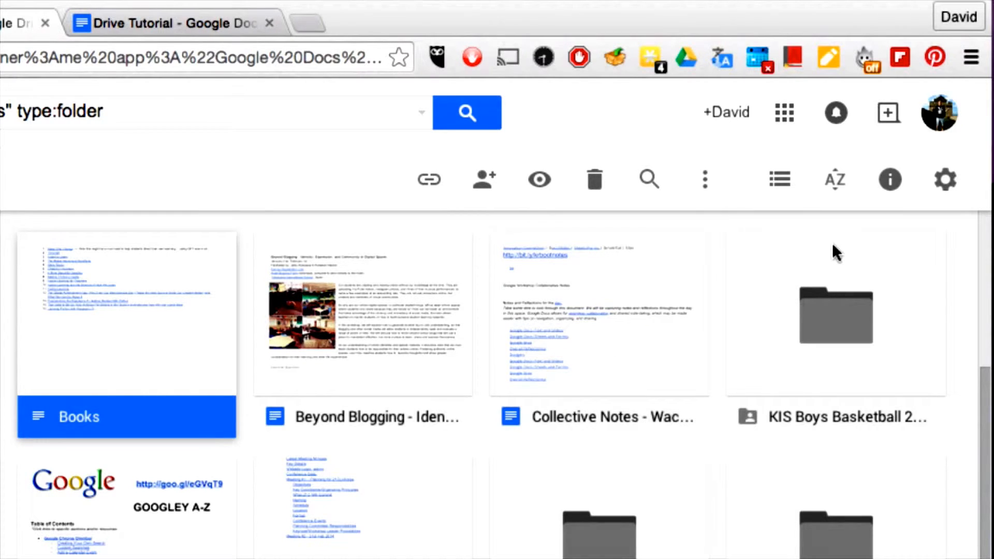
click(896, 196)
click(681, 331)
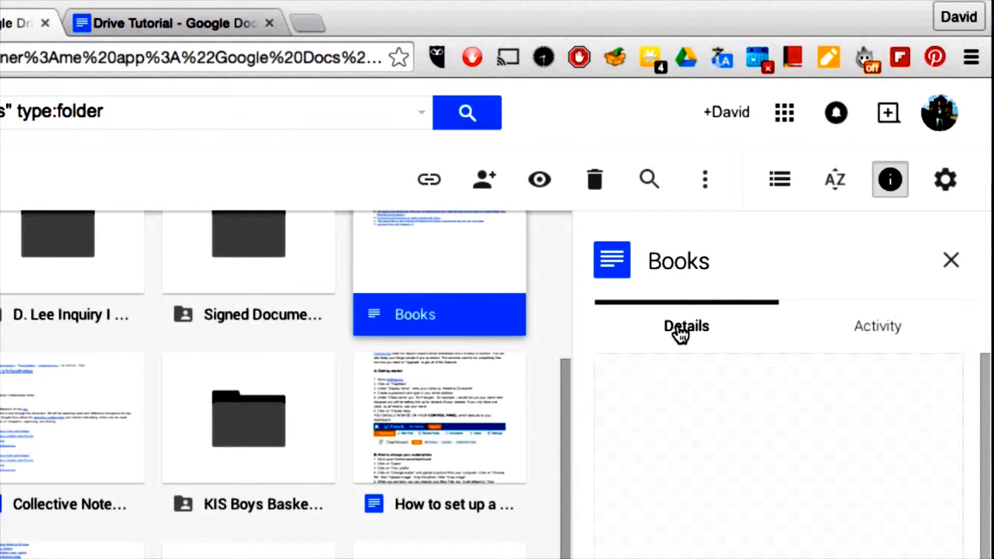
click(952, 260)
click(946, 181)
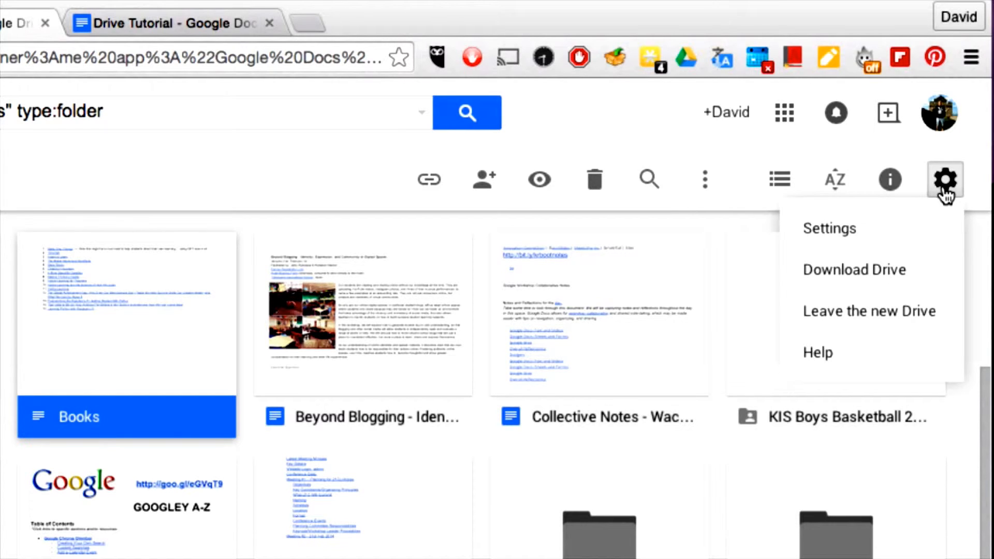
Step: View the Google+ page, return to the Drive search results, and check the Google+ notifications and post-sharing box
click(734, 124)
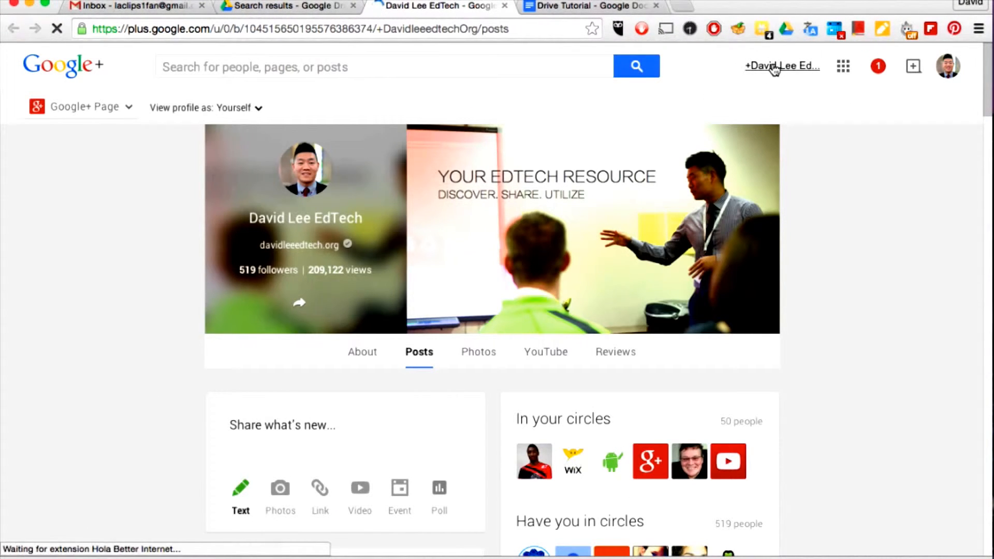
click(290, 6)
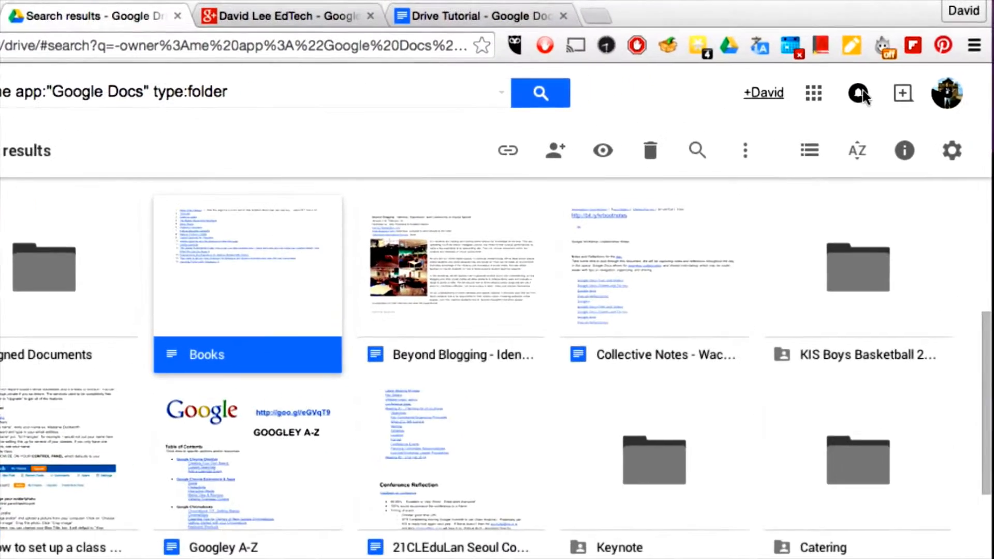
click(887, 68)
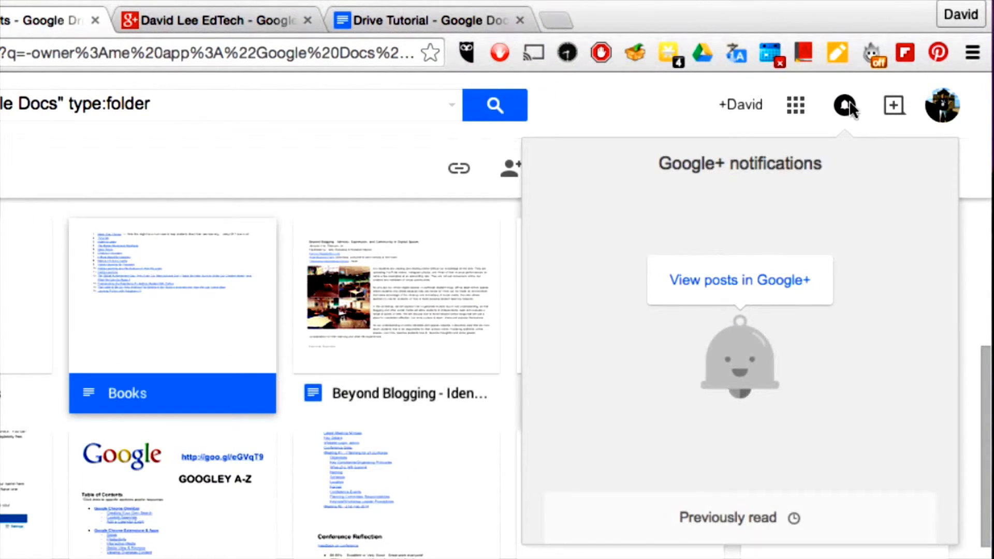
click(895, 107)
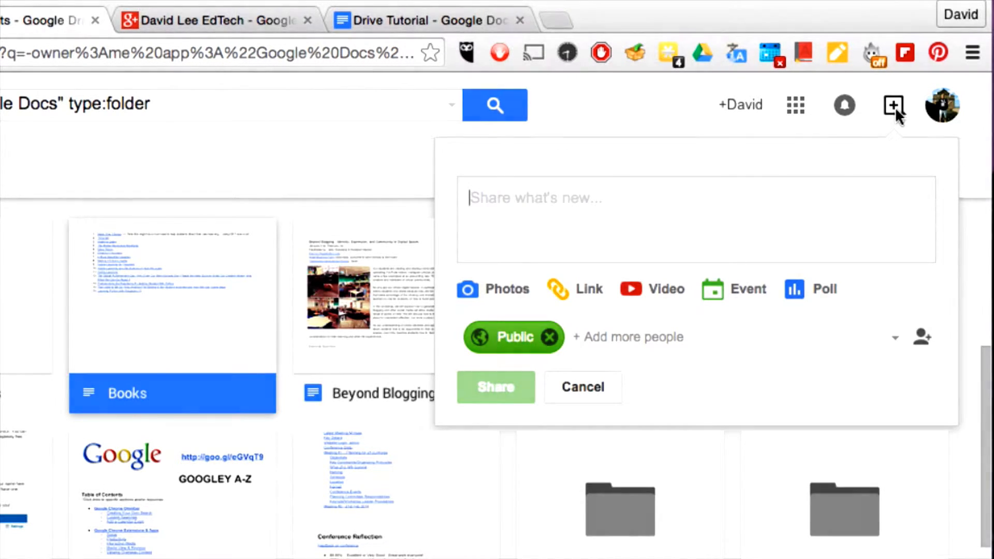
click(895, 107)
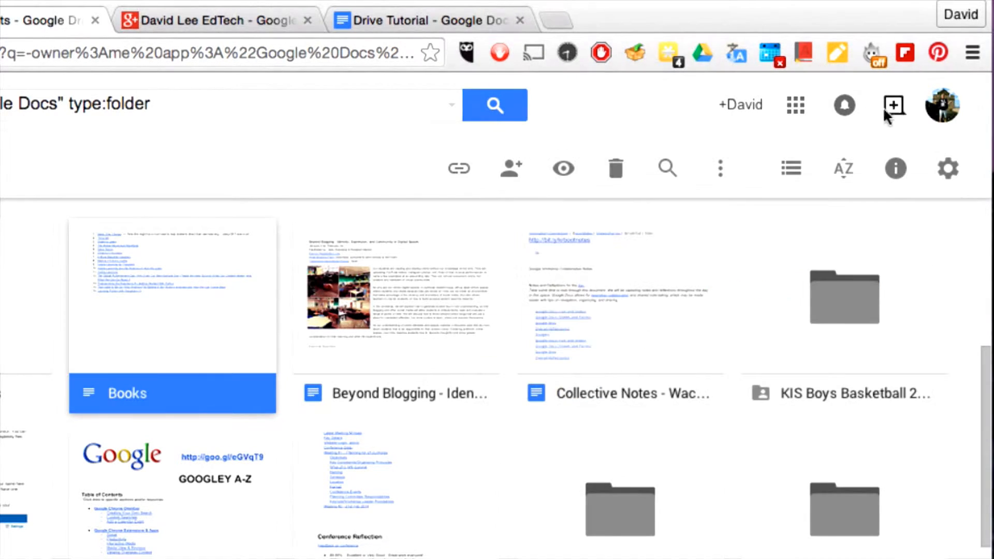
Step: Open the Chrome Web Store at chrome.google.com/webstore in a new browser tab
click(554, 21)
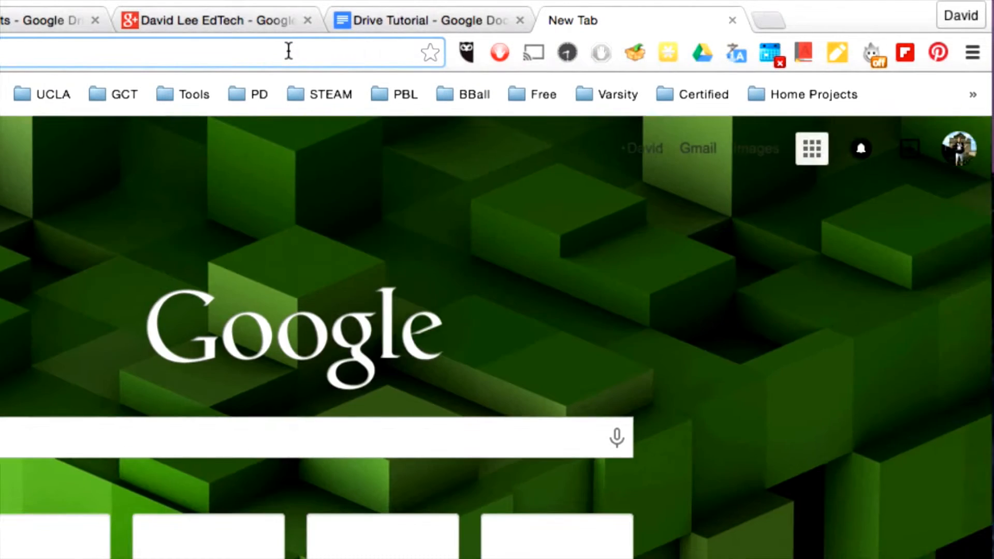
text(chrome)
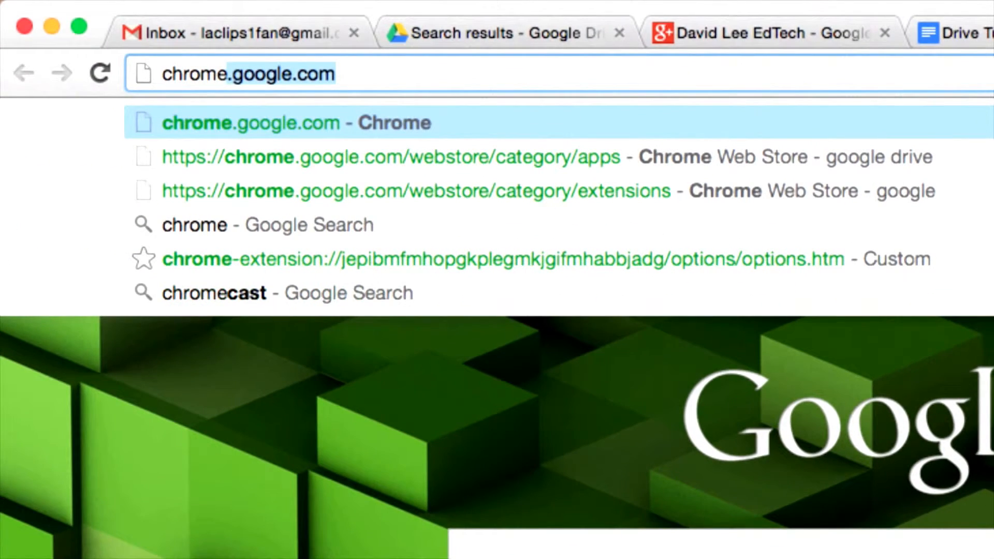
text(.google.com/)
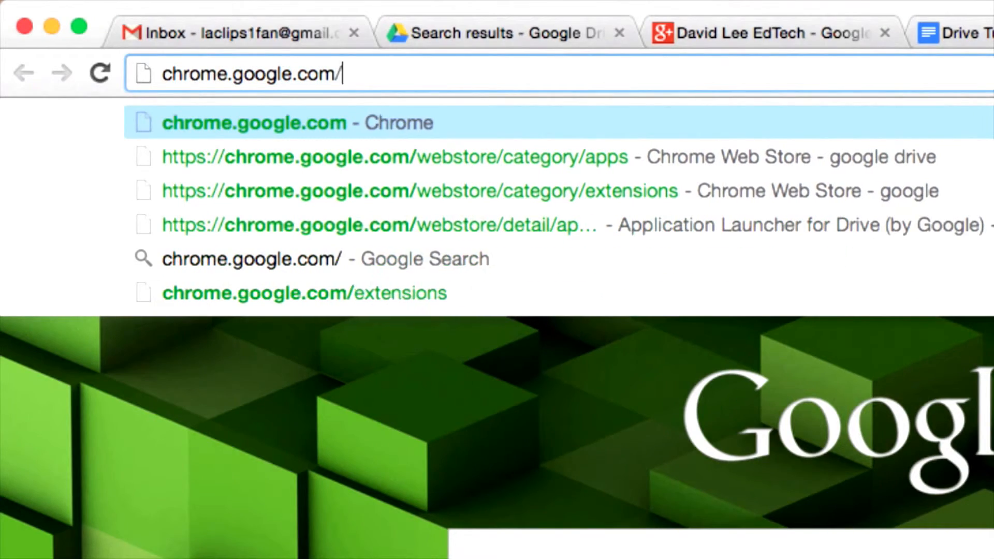
text(webstore)
key(Return)
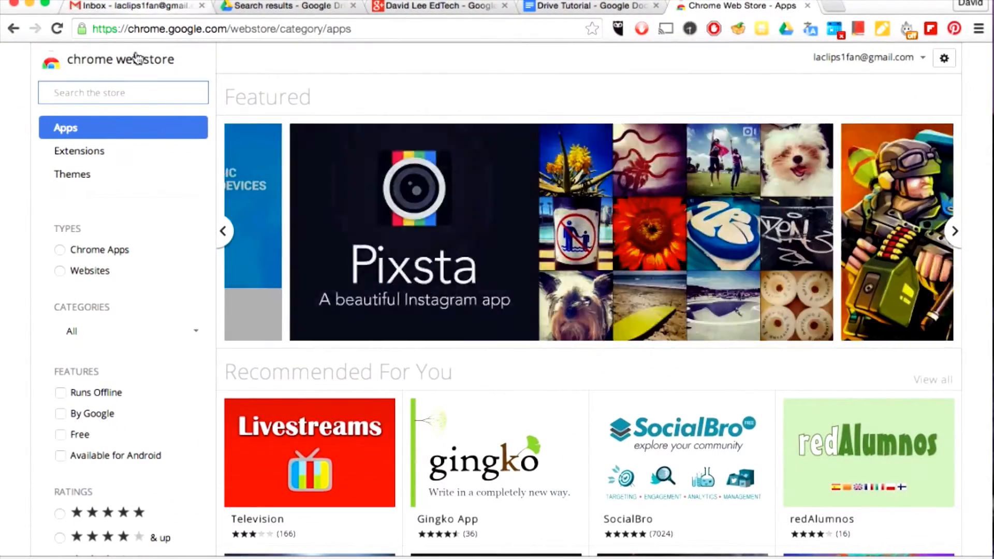
Step: Search the Chrome Web Store for Google Drive and browse the results
click(116, 88)
text(Google D)
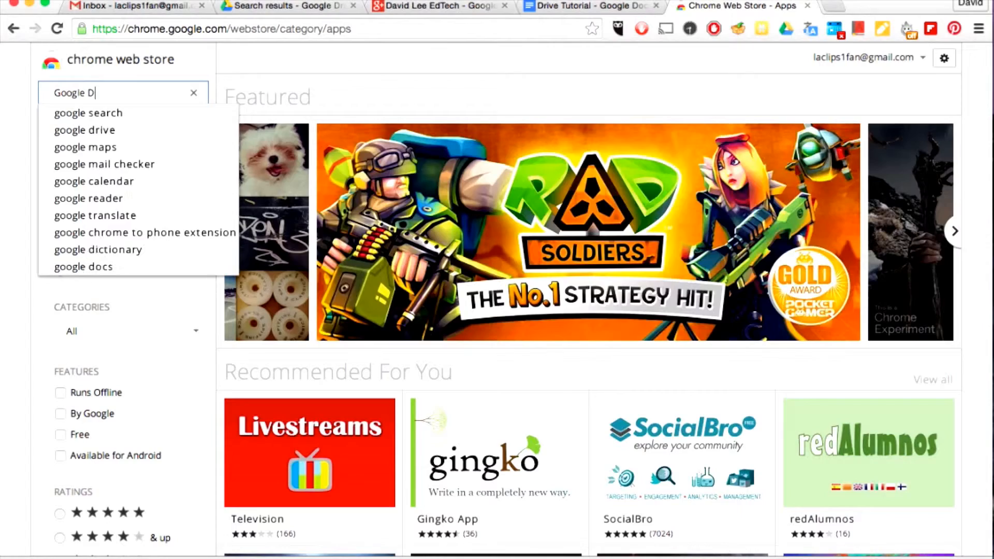
text(rive)
key(Return)
scroll(506, 350, down, 5)
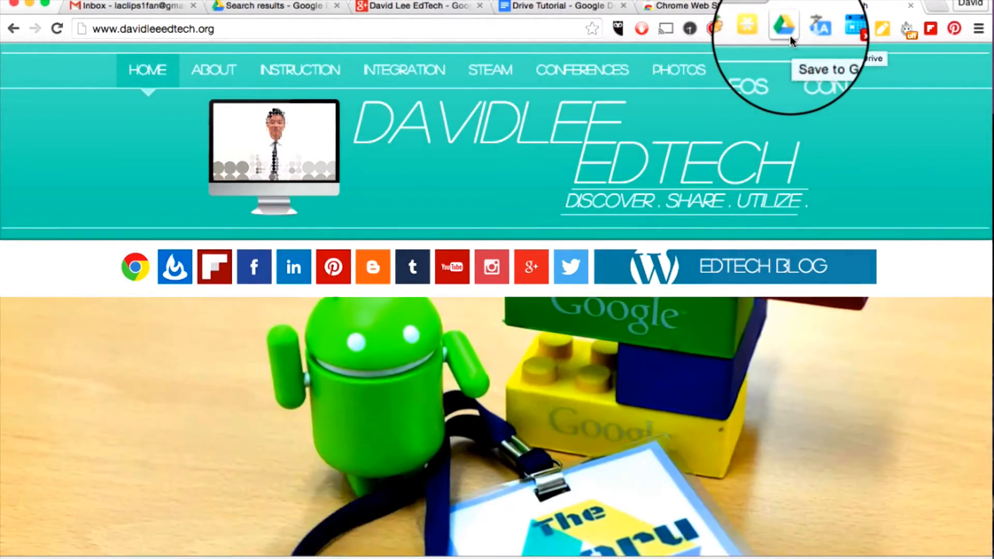
Step: Save the open EdTech website page as a PNG image to Google Drive, then return to the Drive search results
click(790, 35)
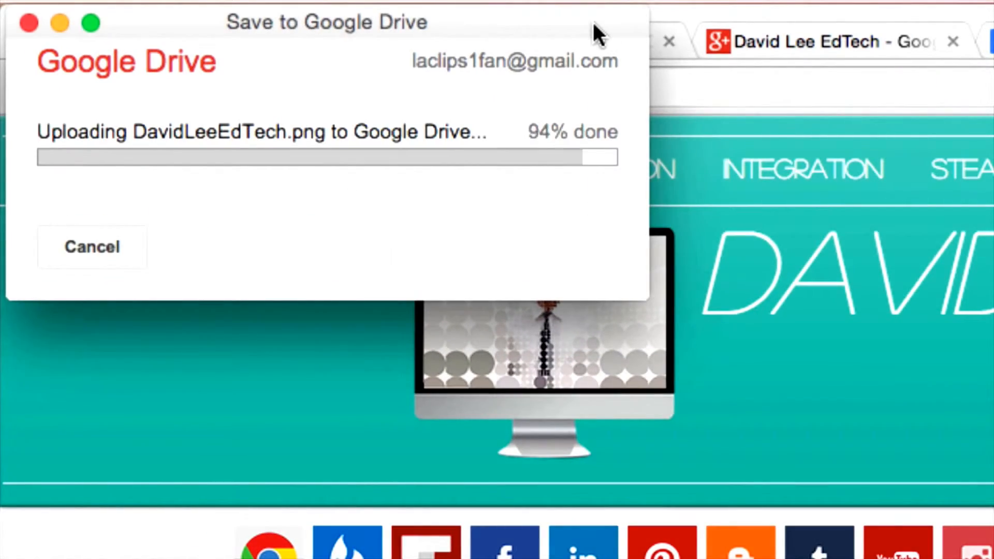
click(112, 257)
click(466, 42)
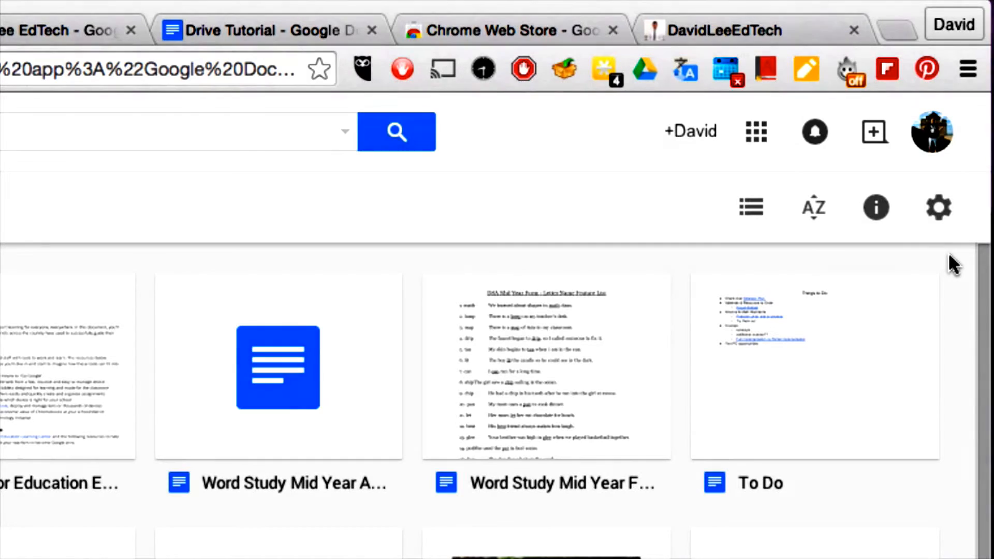
Step: View the Google account options in Drive, close them, and check the breakdown of used storage
click(934, 128)
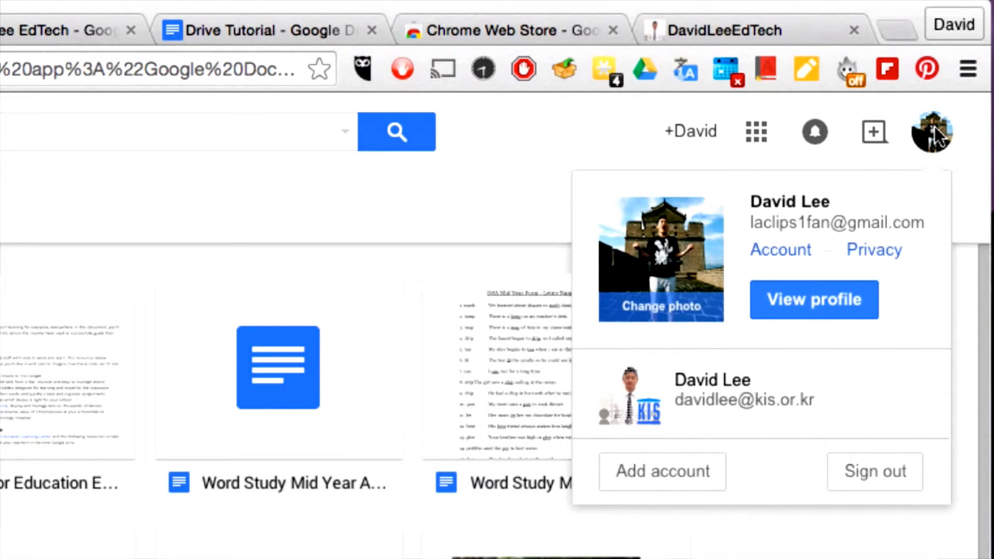
click(893, 398)
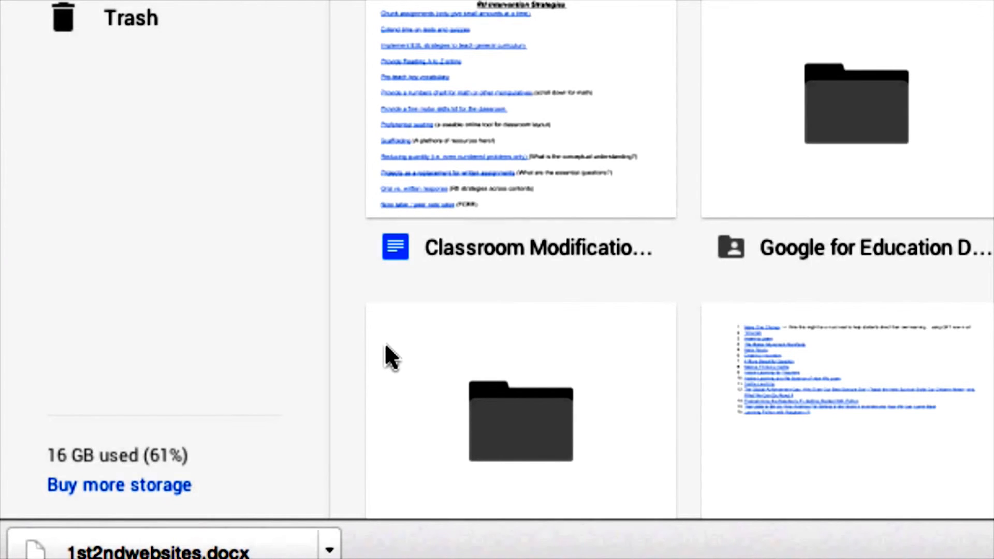
mouse_move(157, 460)
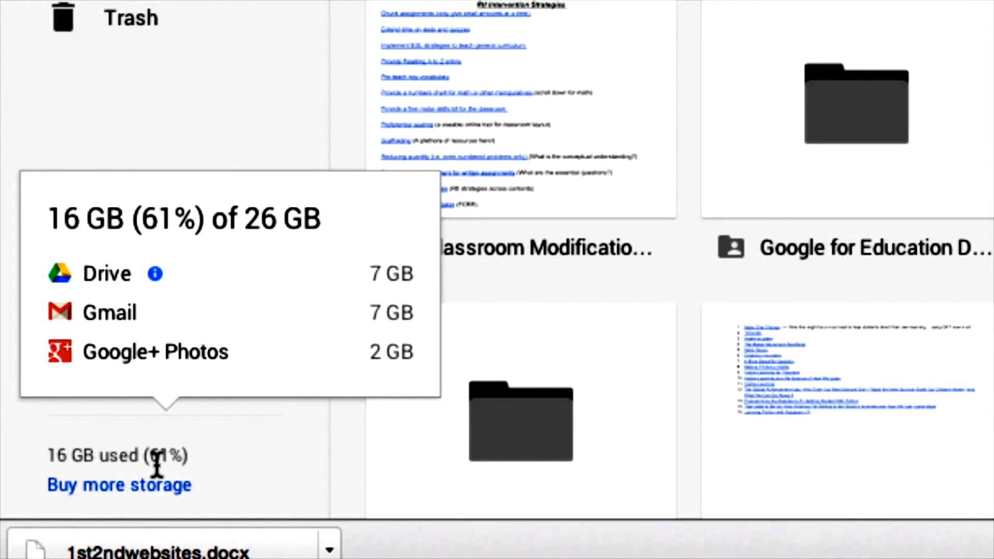